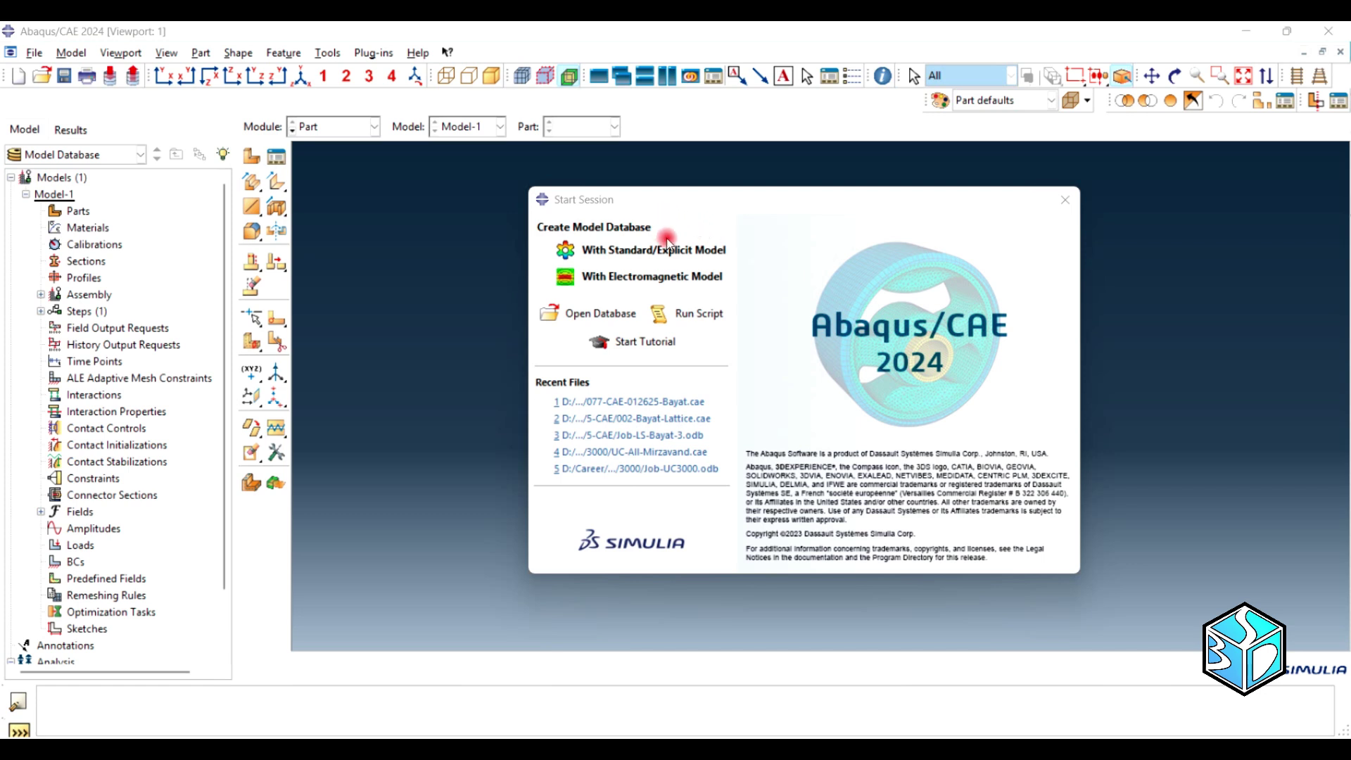
Start a new Standard/Explicit model and create a 3D deformable solid extruded part named Beam.
left_click(673, 257)
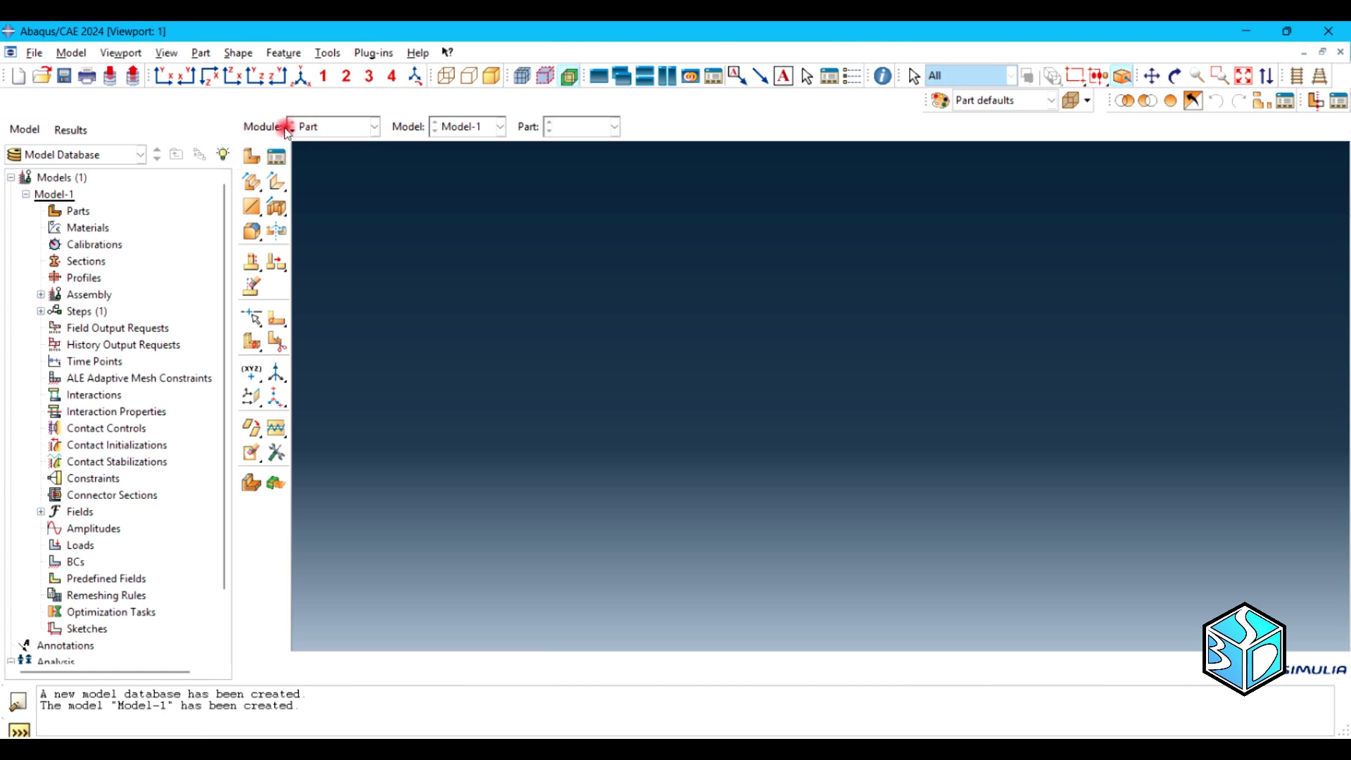
left_click(251, 158)
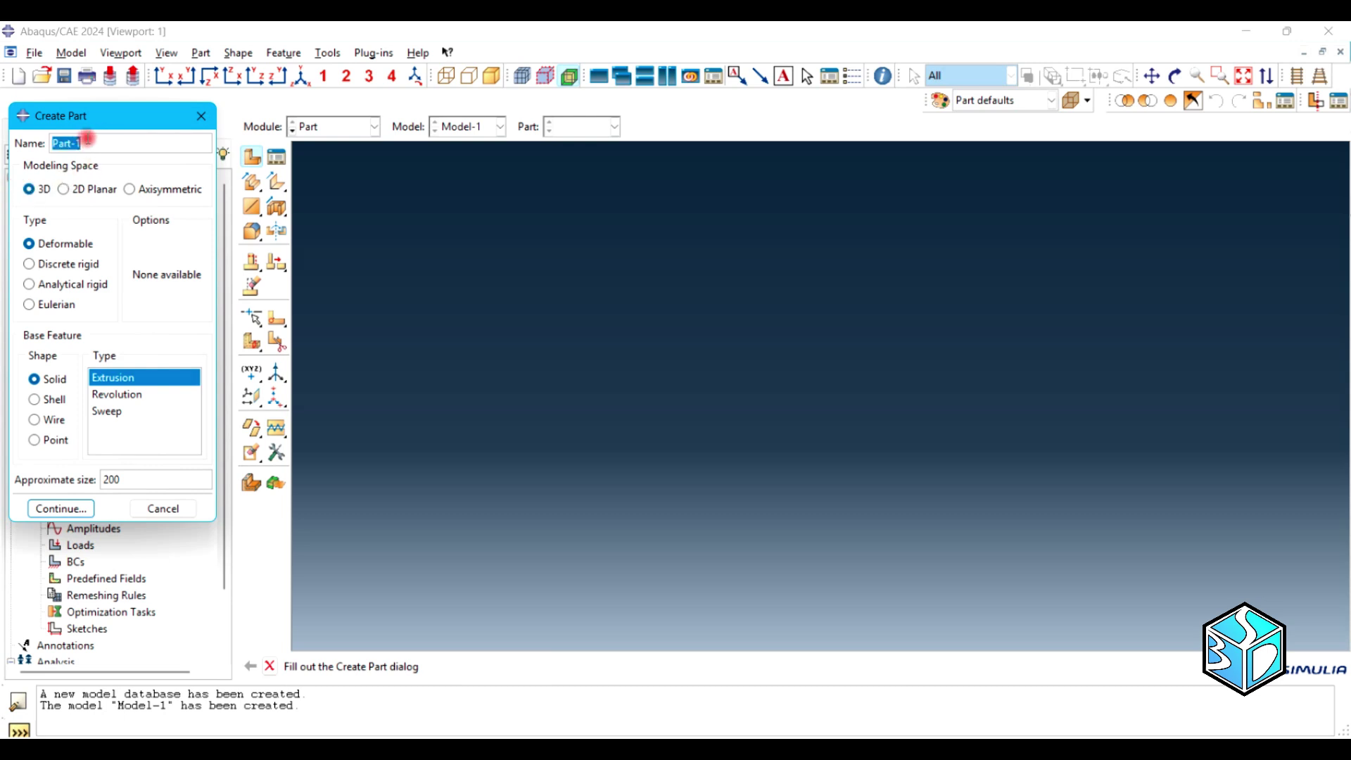
type("Beam")
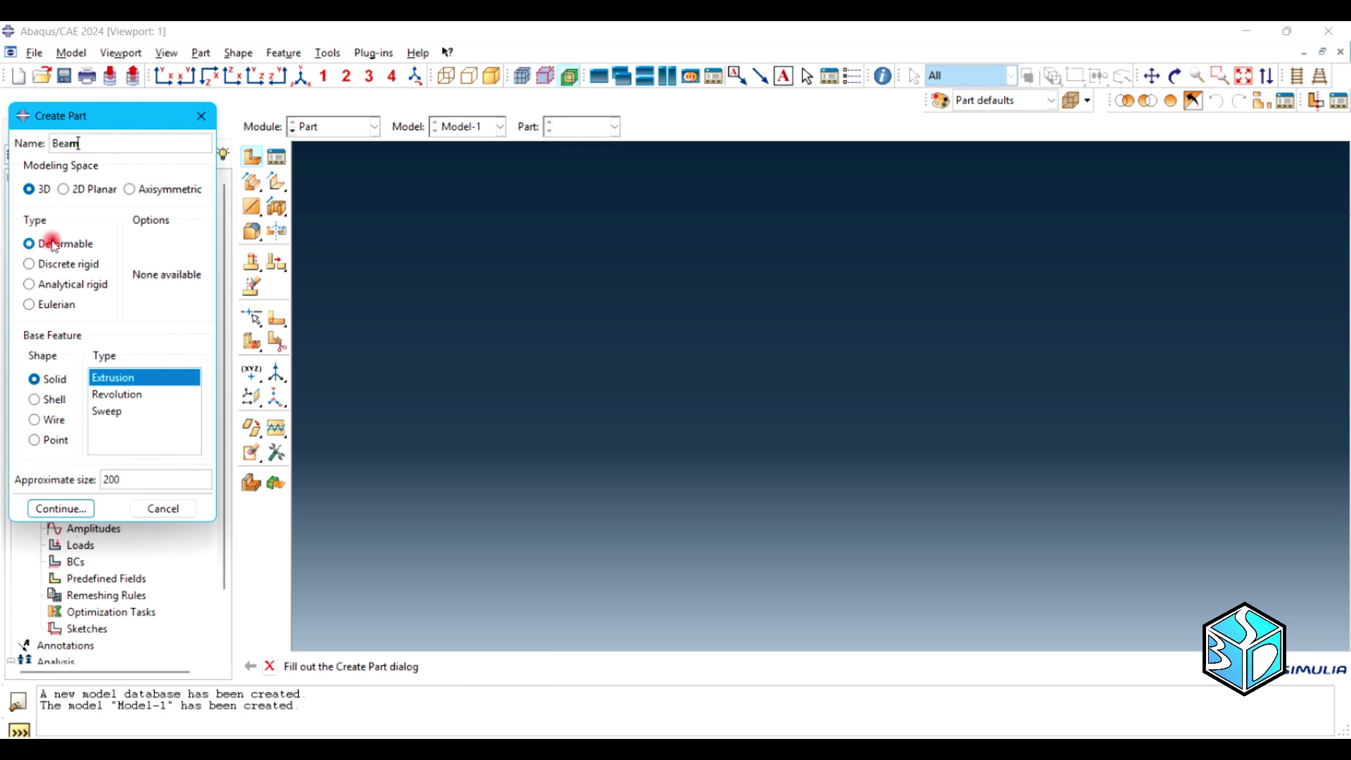
left_click(61, 384)
left_click(39, 491)
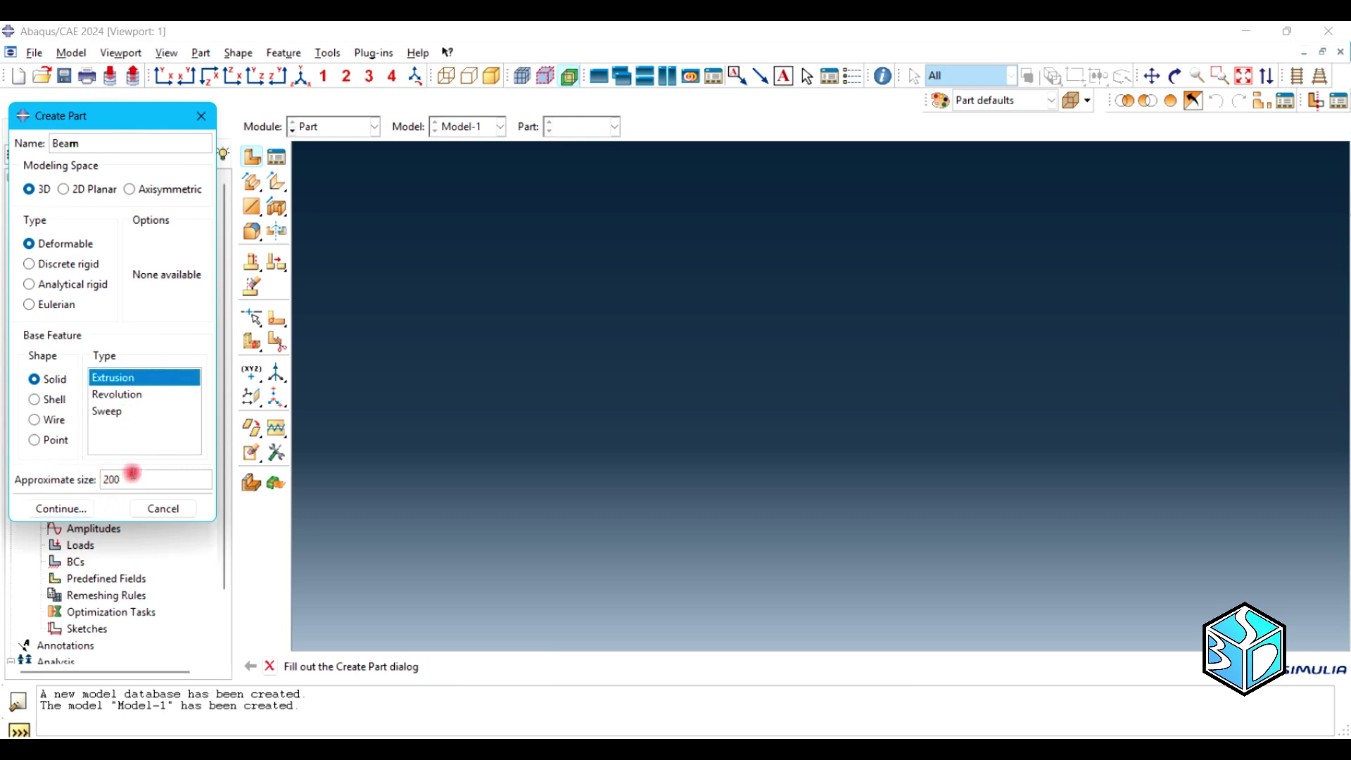
Sketch a rectangle with its first corner at the origin 0,0.
left_click(76, 509)
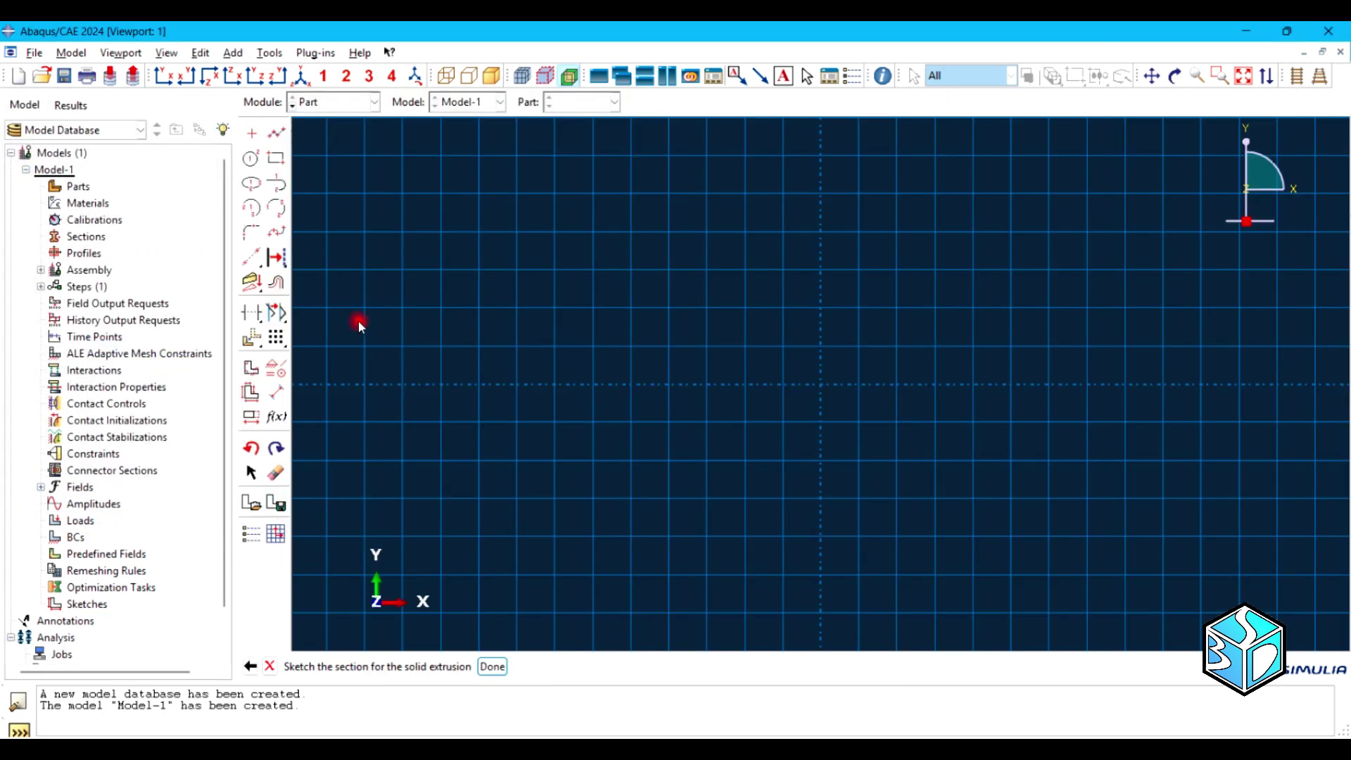
left_click(277, 156)
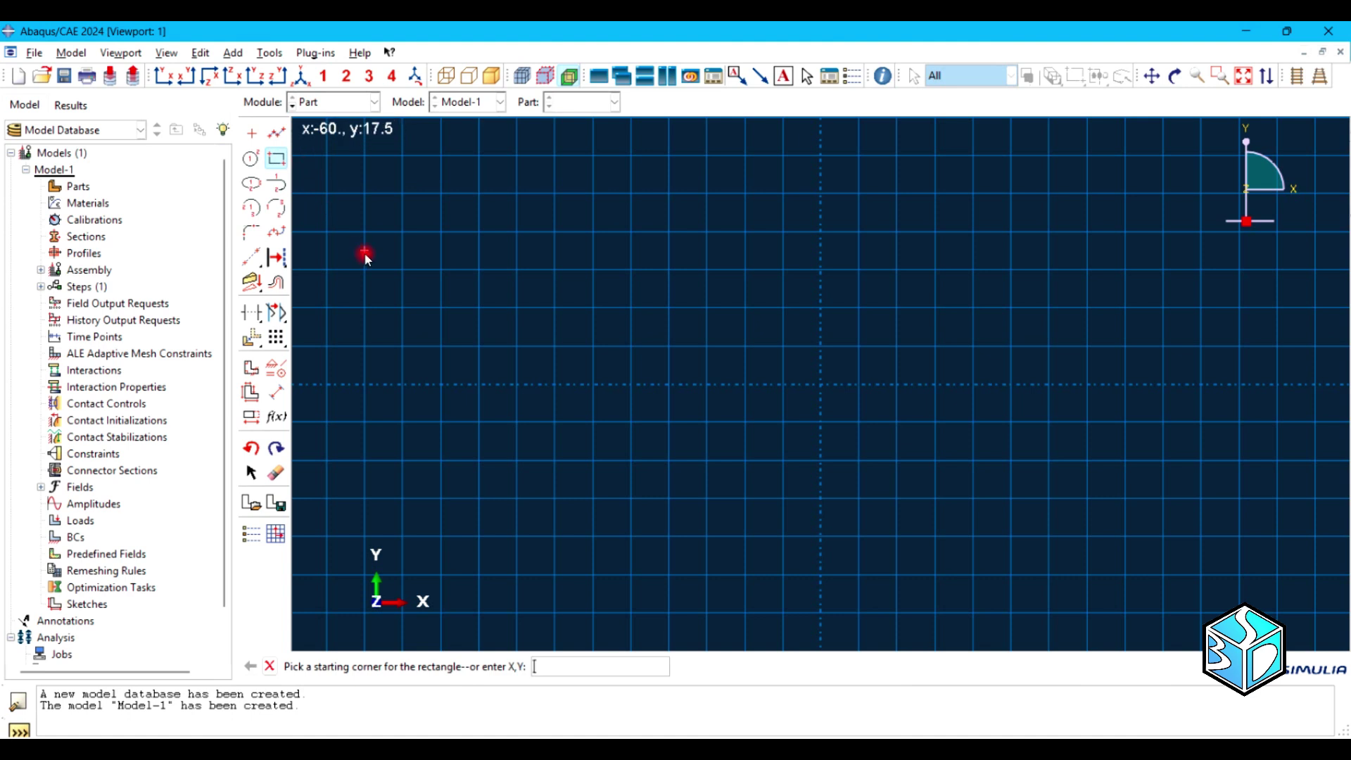
type("0")
key("Return")
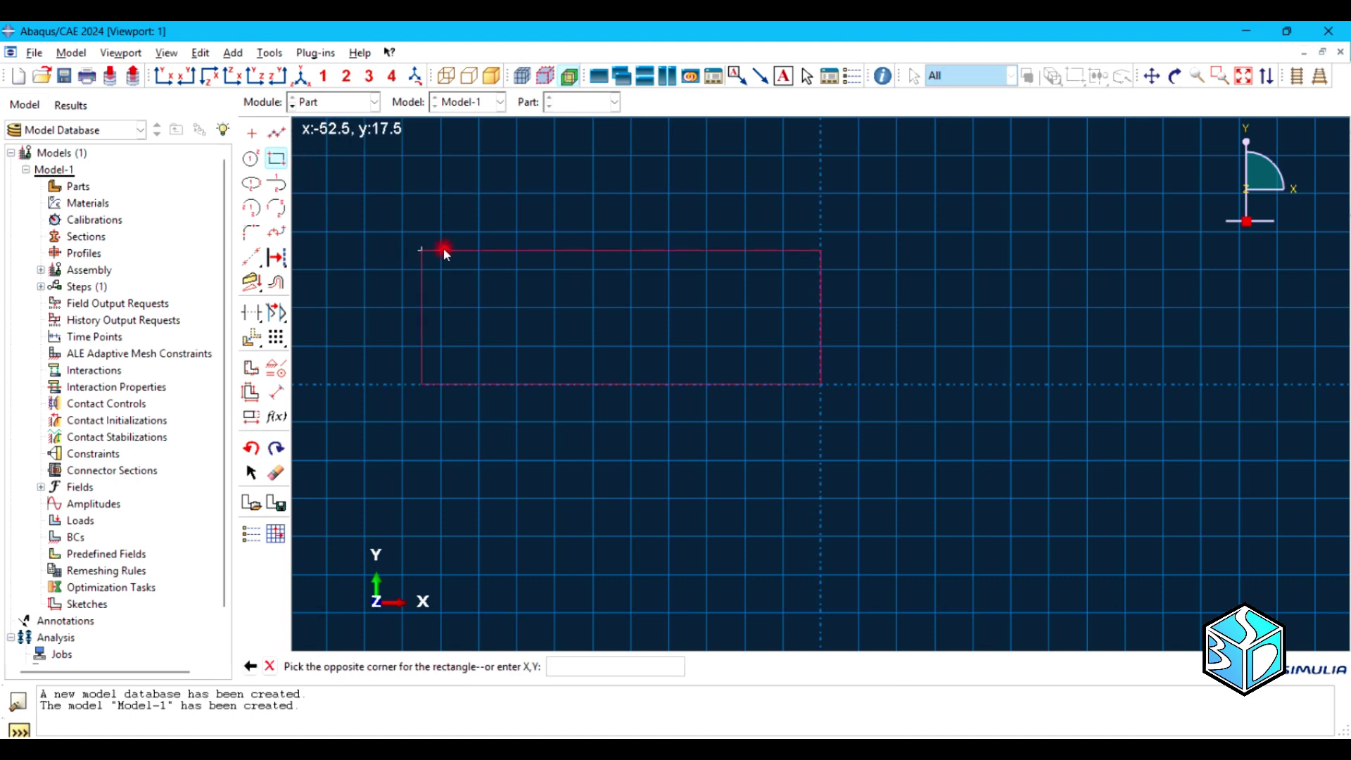
left_click(1056, 291)
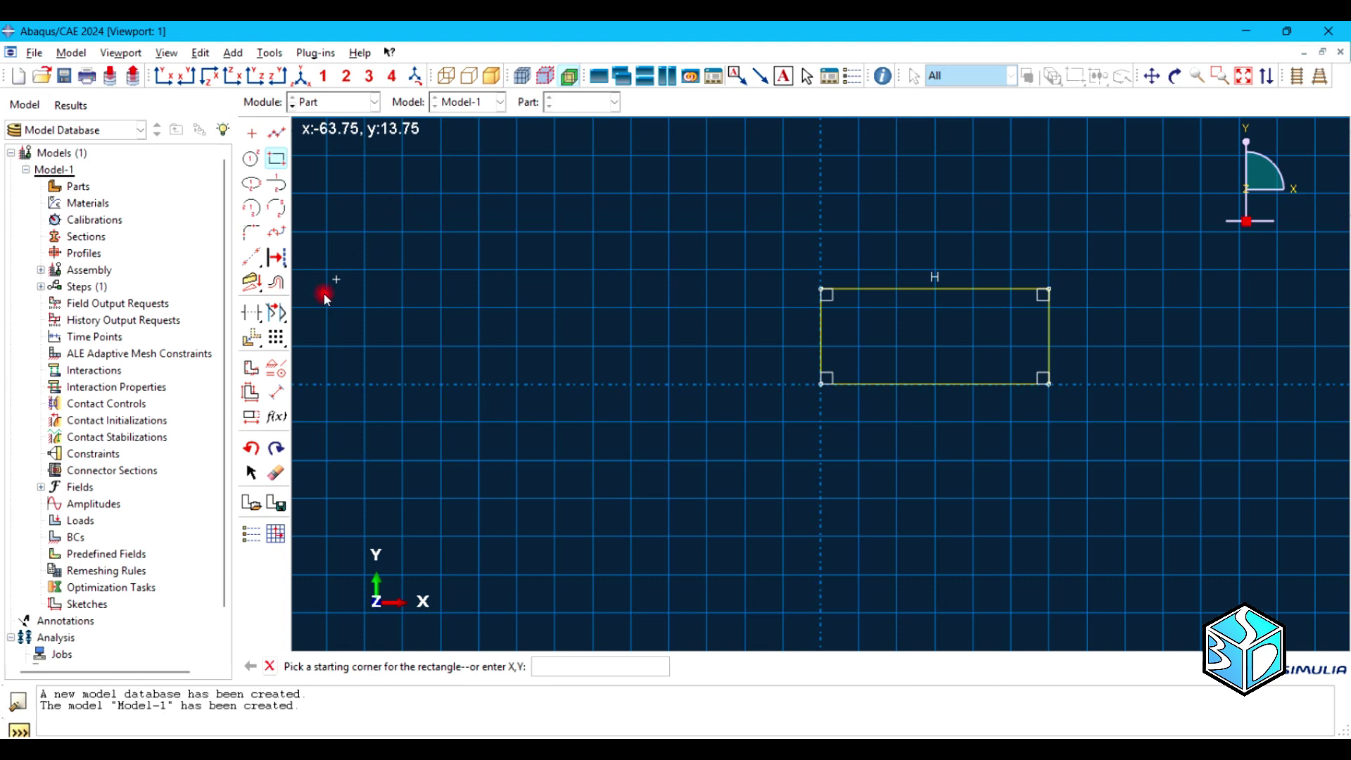
Dimension the rectangle to a height of 10 and a width of 20.
left_click(276, 392)
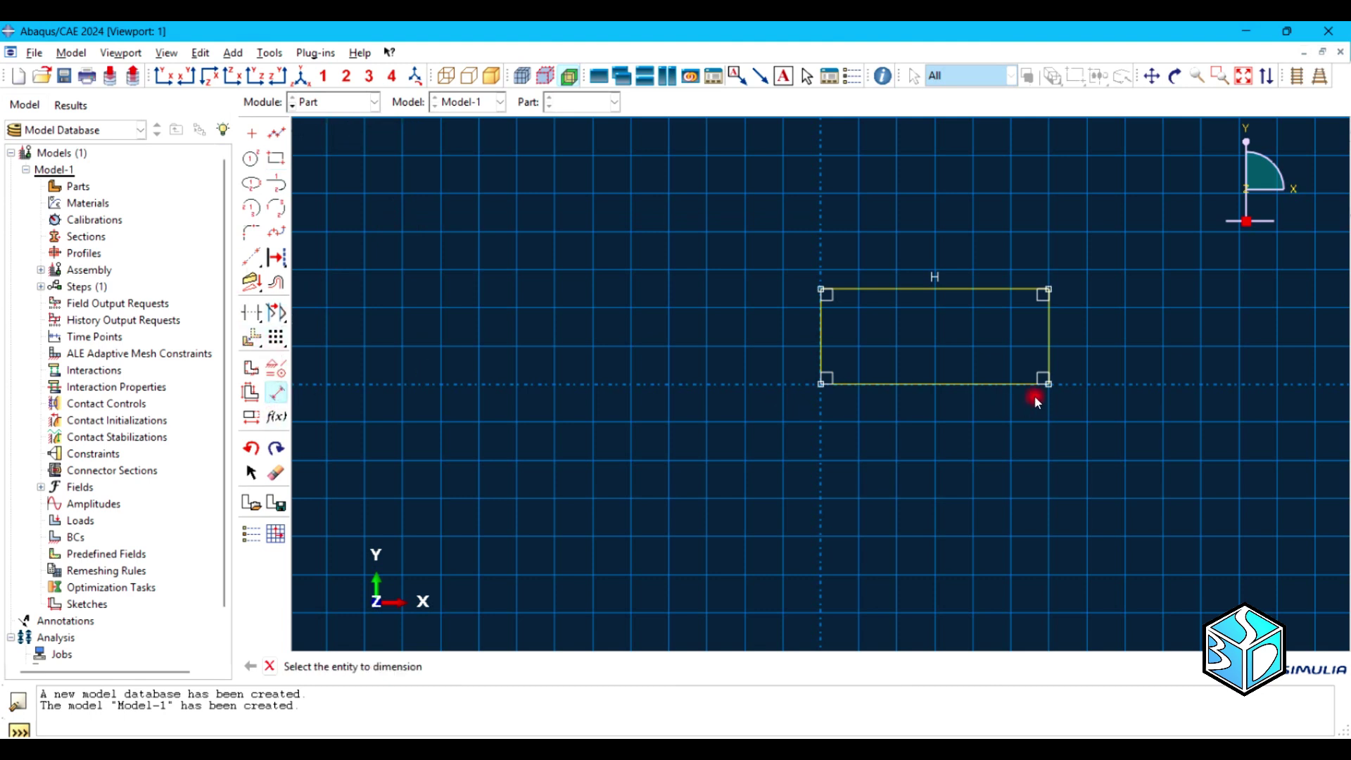
left_click(1050, 328)
left_click(1104, 328)
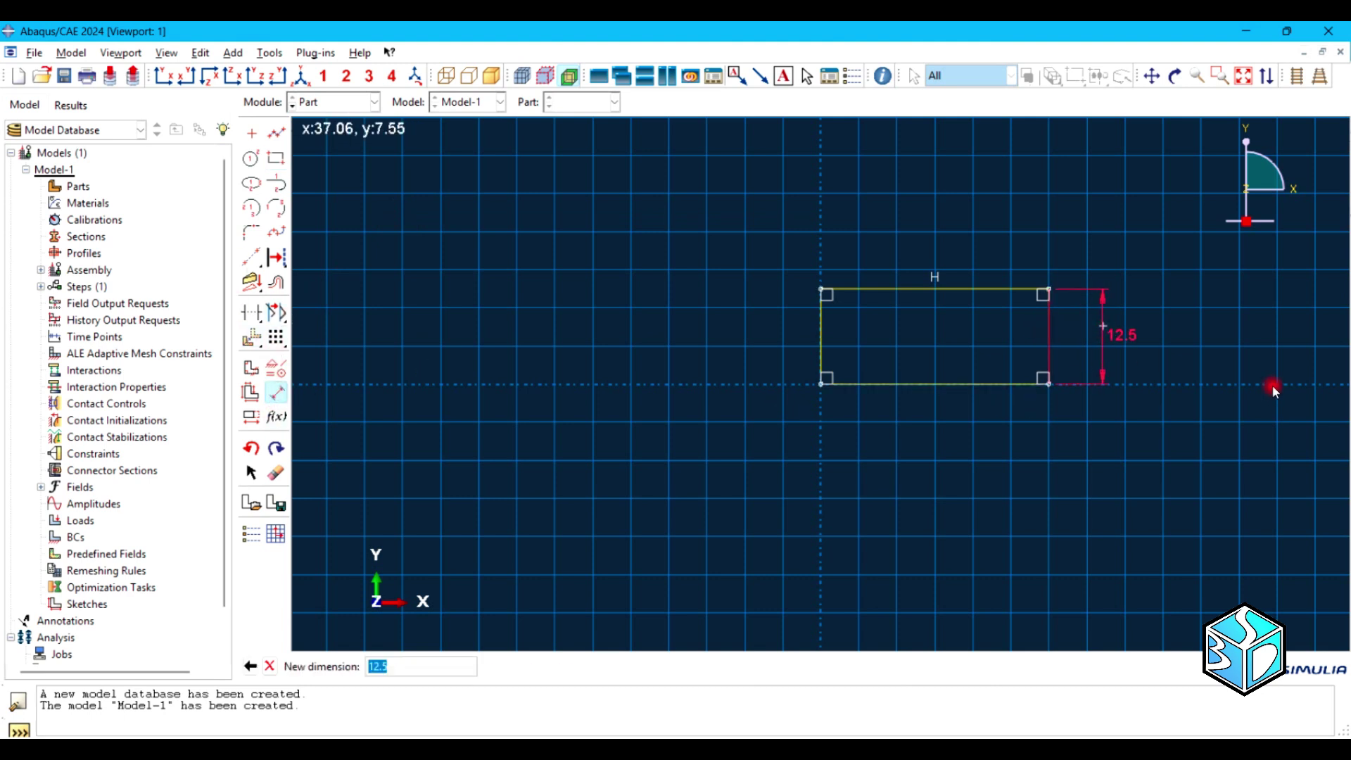
type("10")
key("Return")
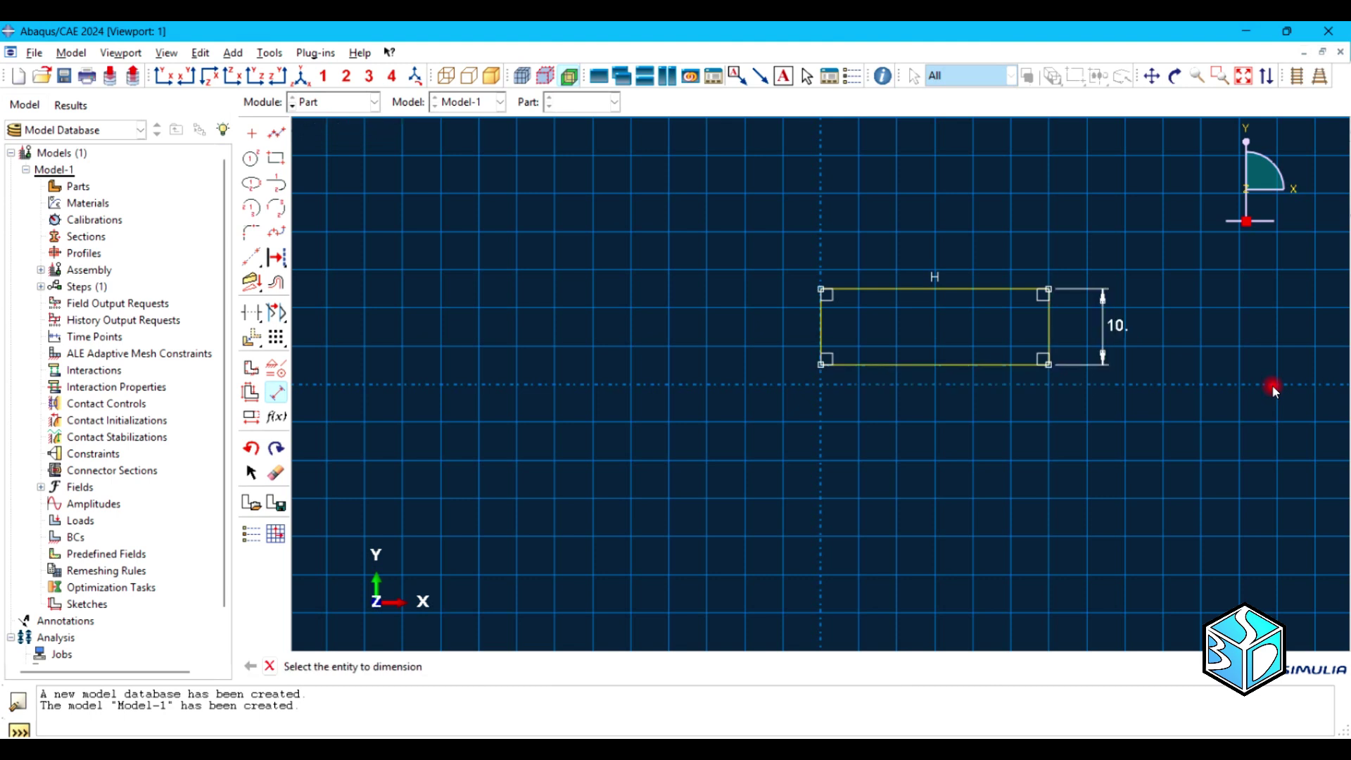
left_click(964, 366)
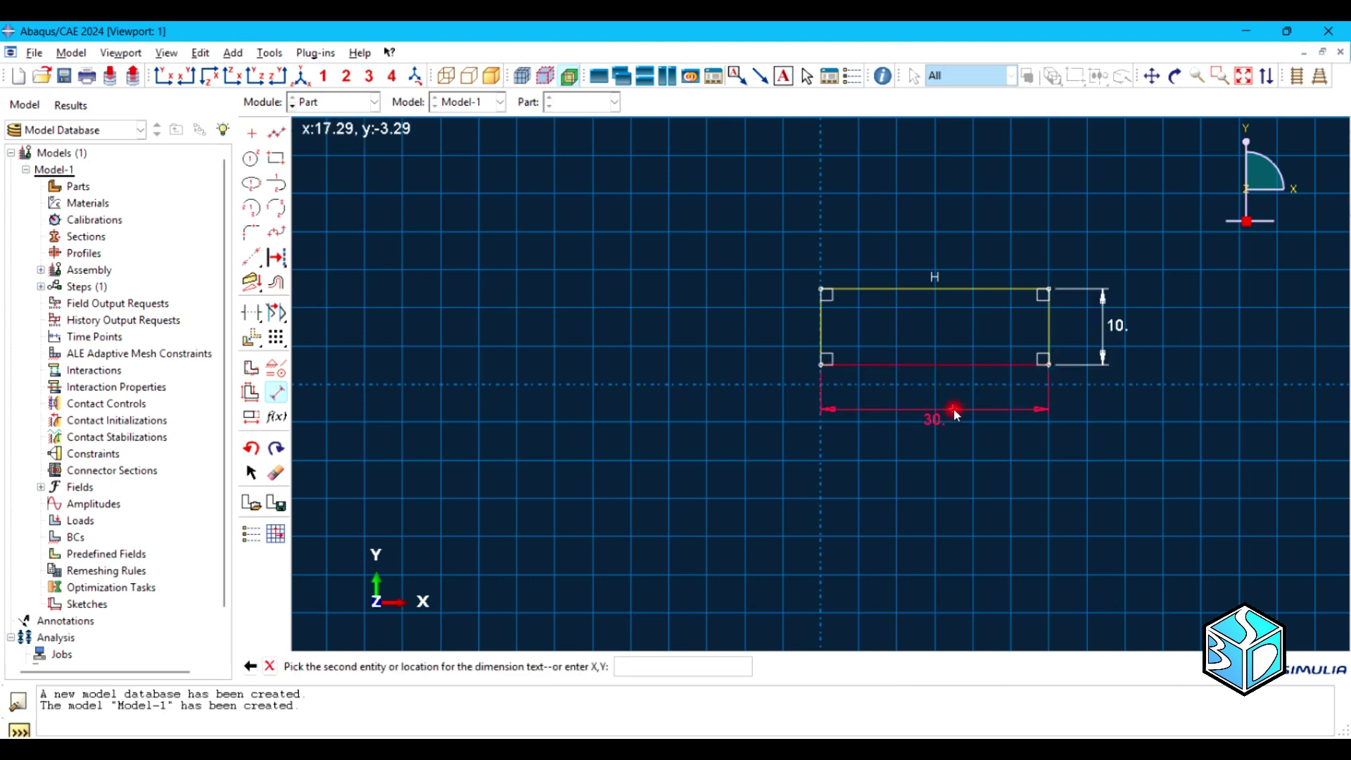
left_click(953, 408)
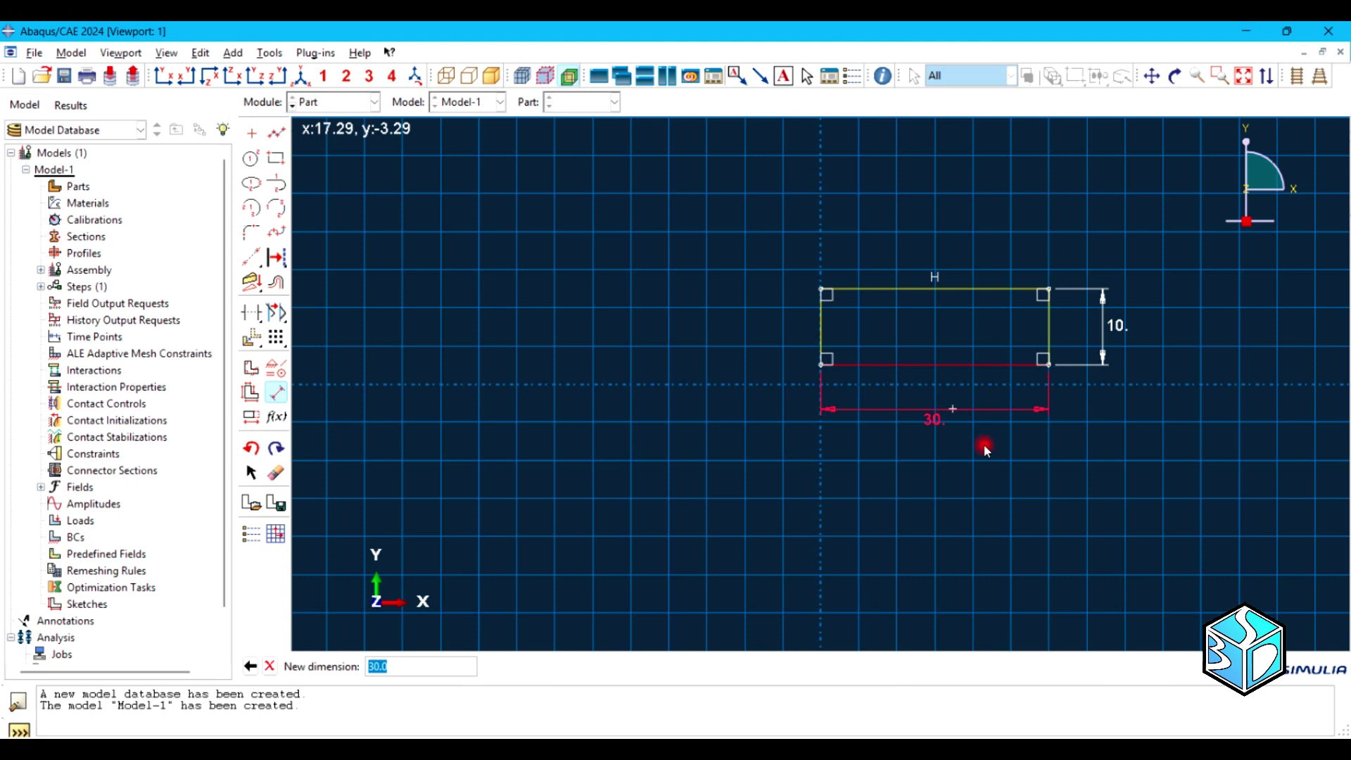
type("20")
key("Return")
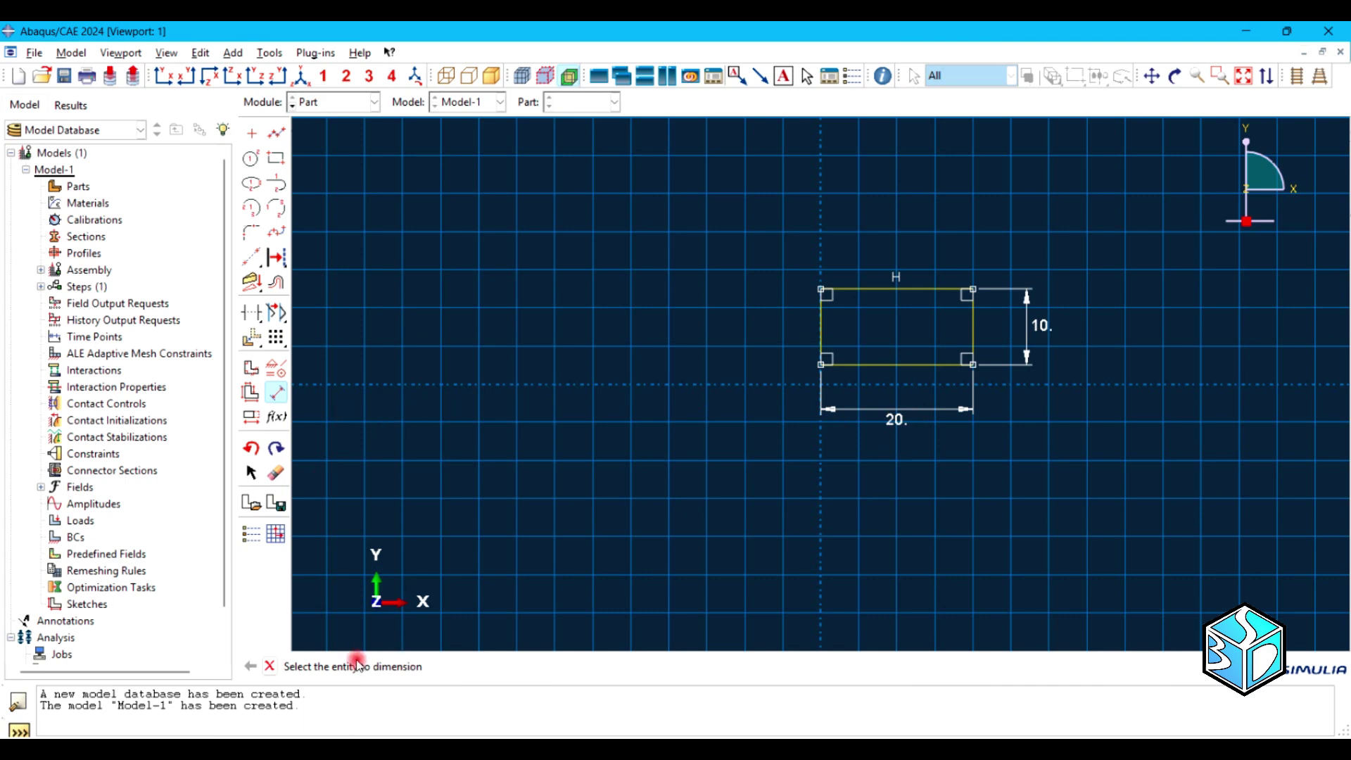
Finish the sketch and extrude the section to a depth of 100.
left_click(269, 666)
left_click(492, 667)
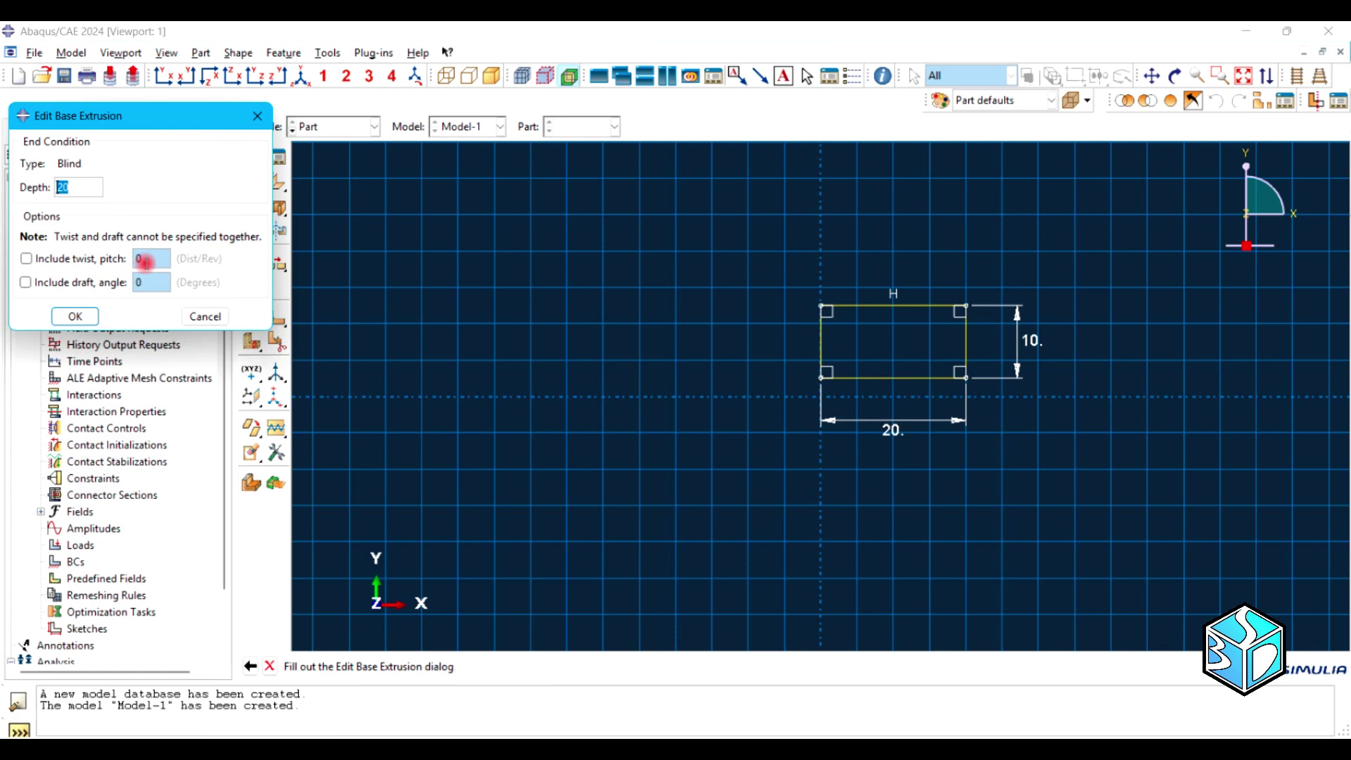
type("100")
key("Return")
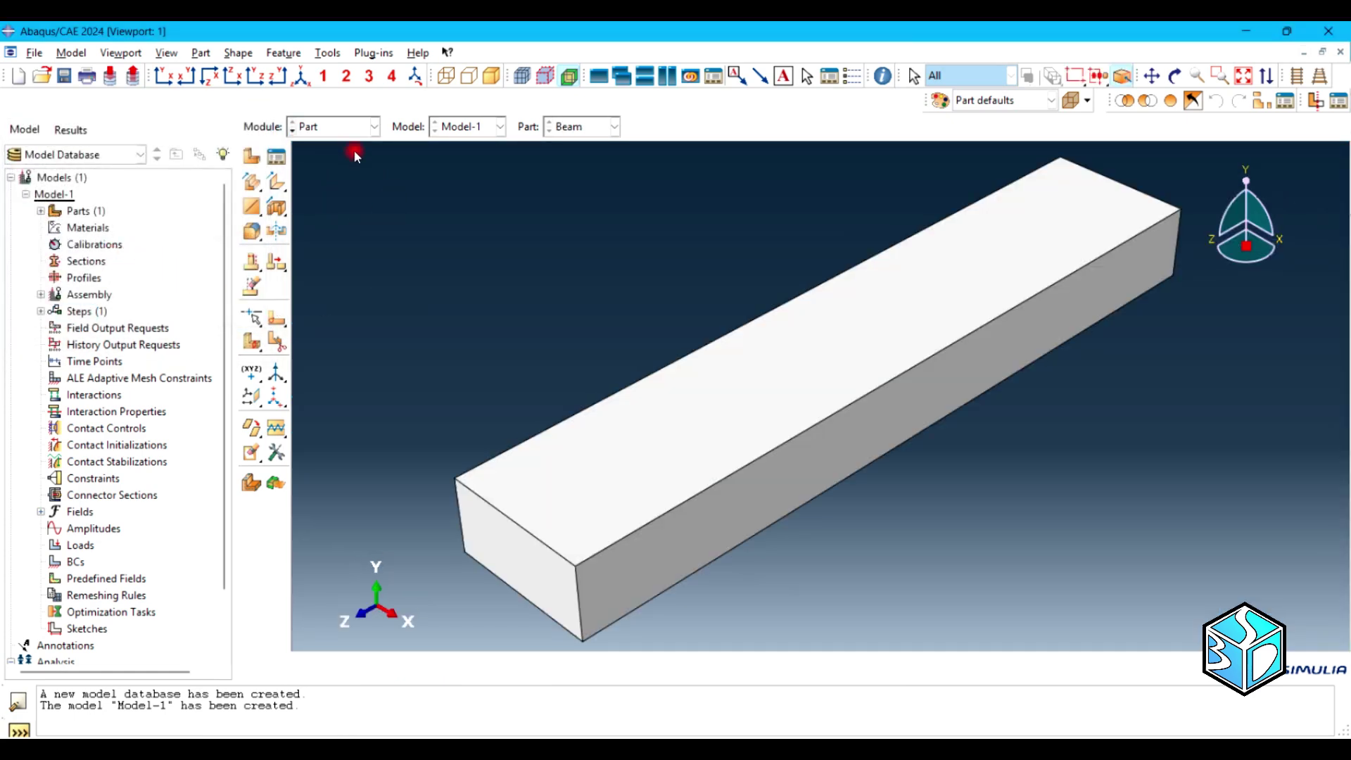
Switch to the Property module and create a material named Steel.
left_click(336, 134)
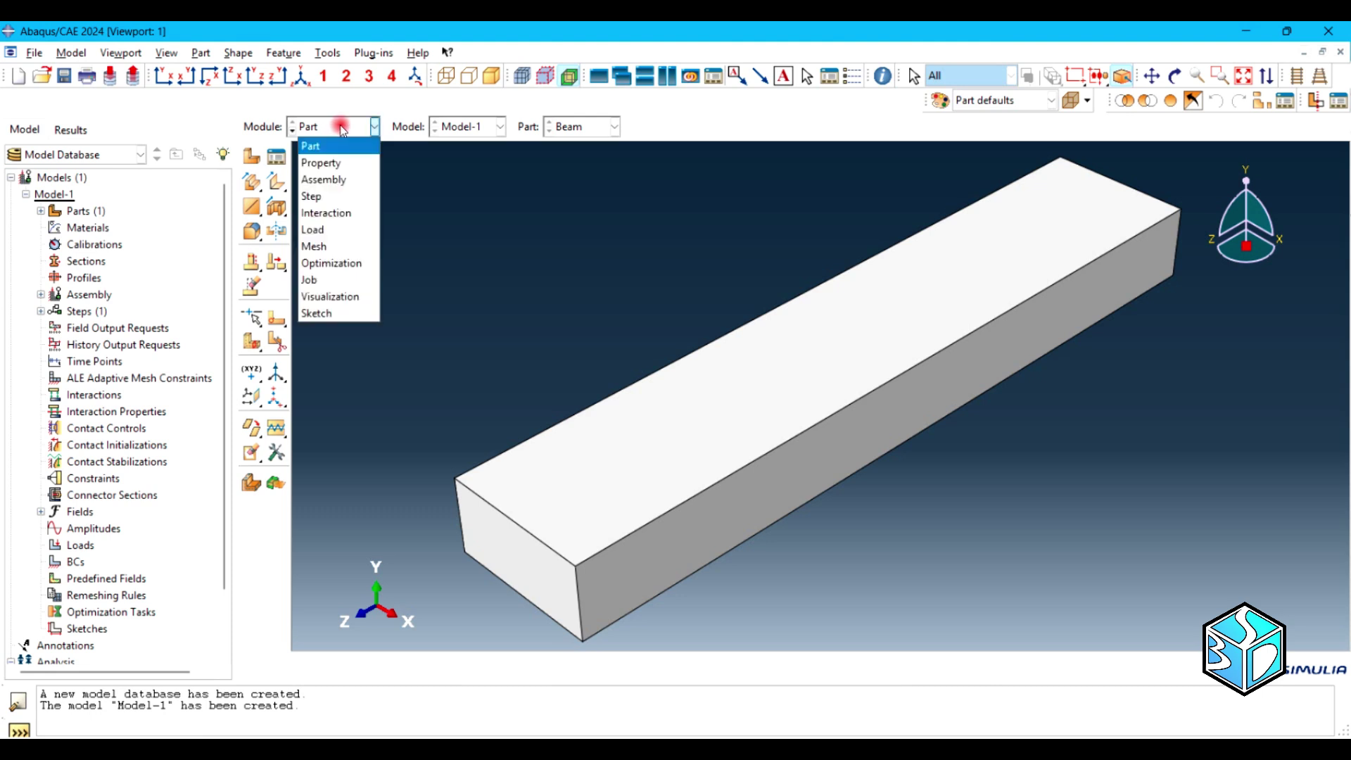
left_click(340, 156)
left_click(252, 157)
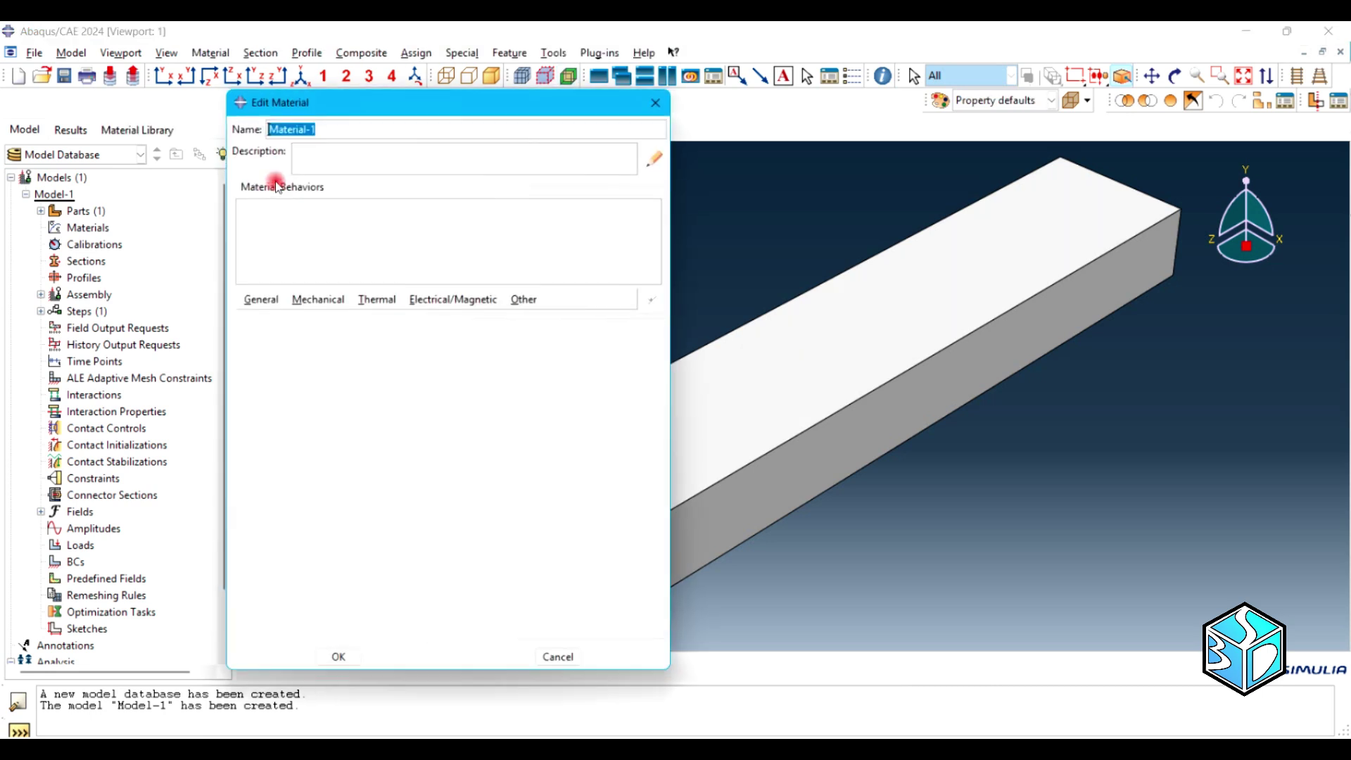
type("S")
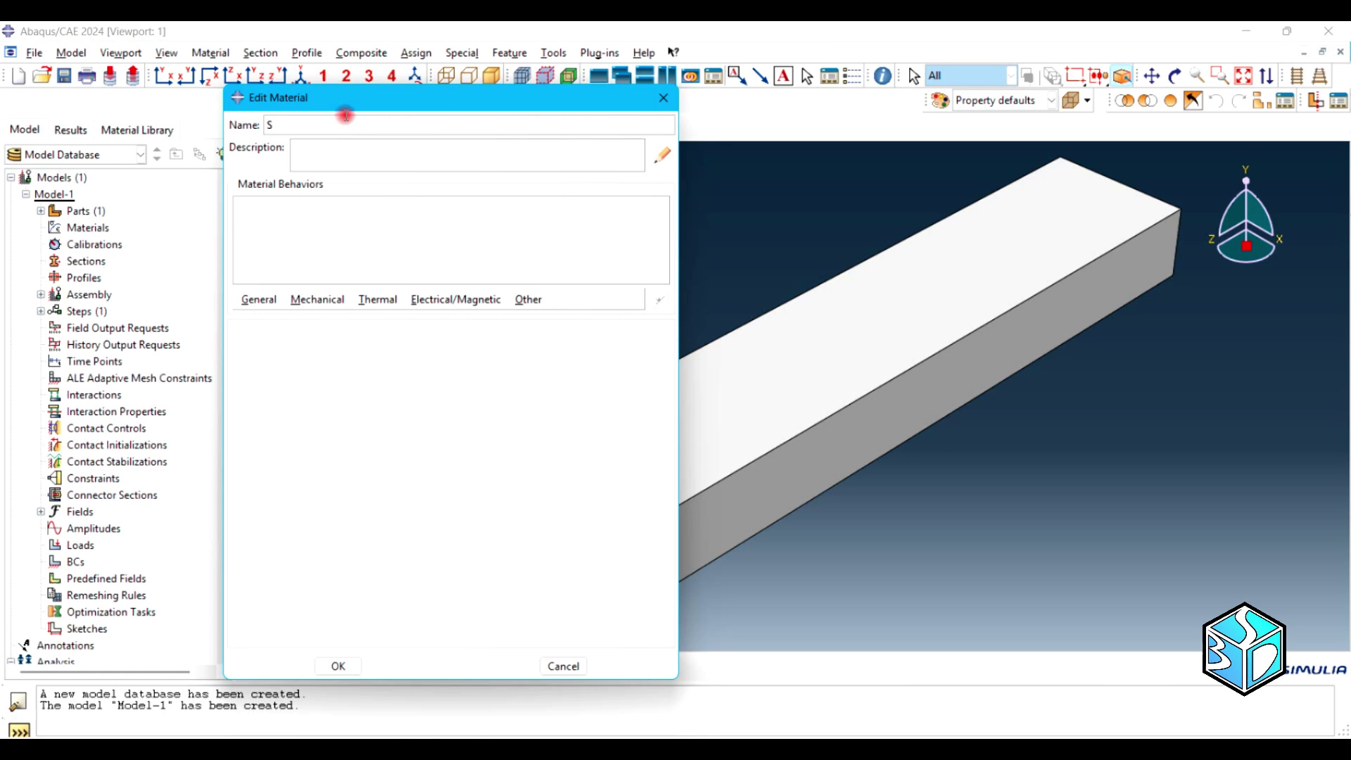
type("teel")
Give Steel elastic behaviour with Young's modulus 200e3 and Poisson's ratio 0.3.
left_click(314, 301)
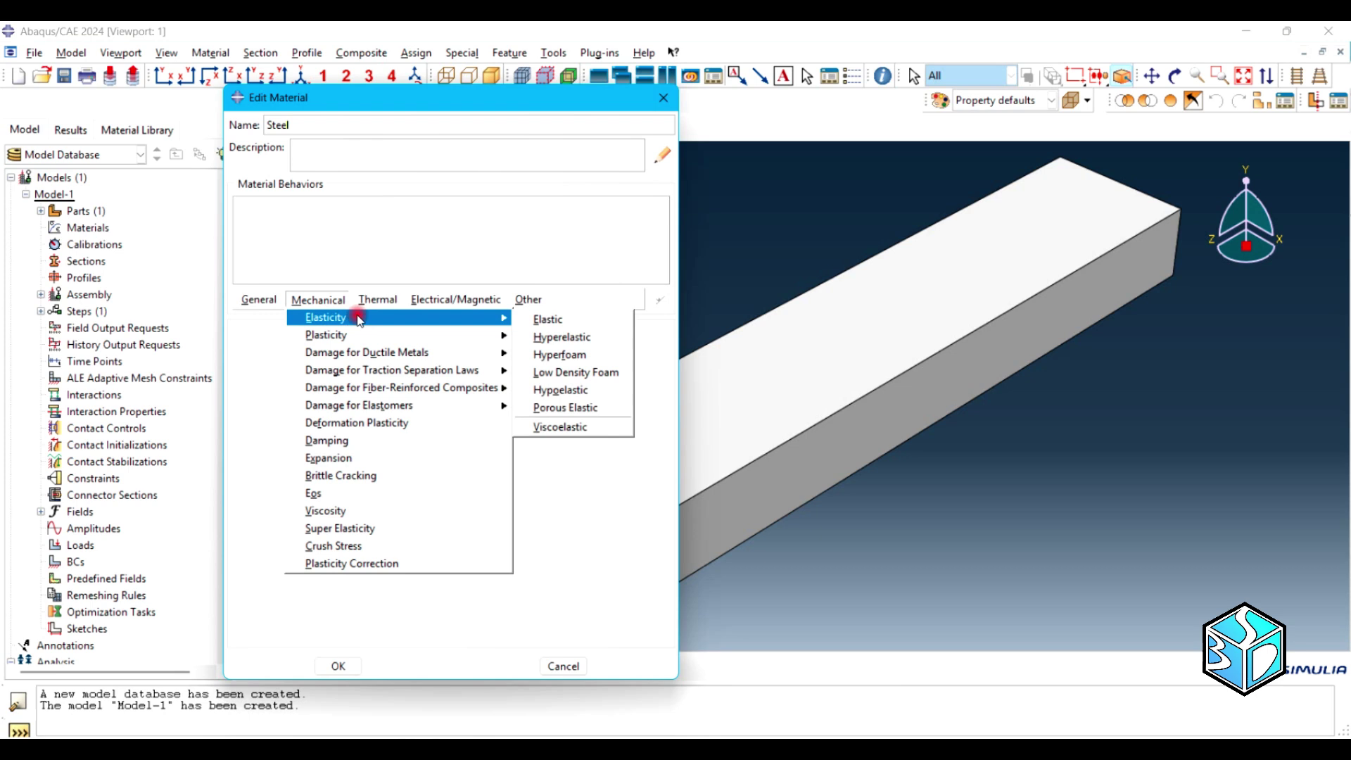
mouse_move(501, 320)
left_click(563, 321)
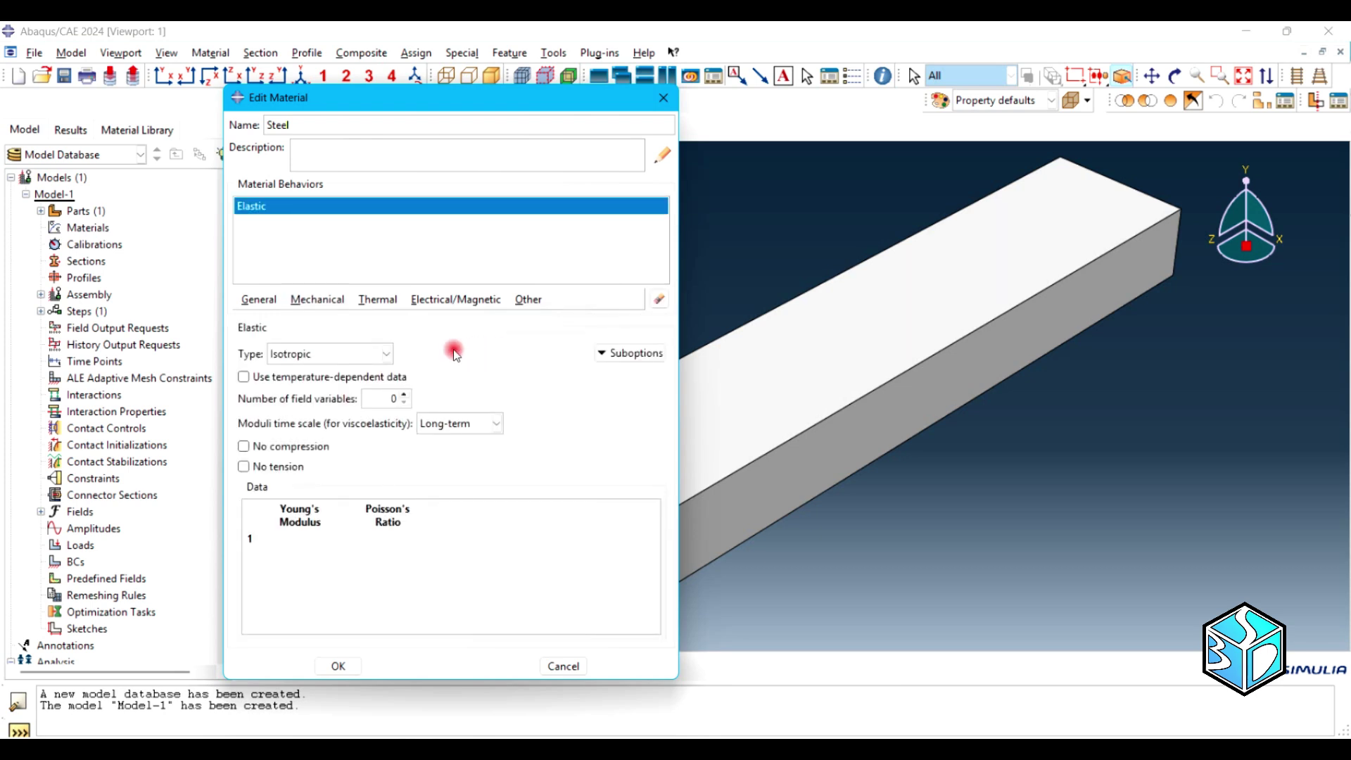
left_click(298, 540)
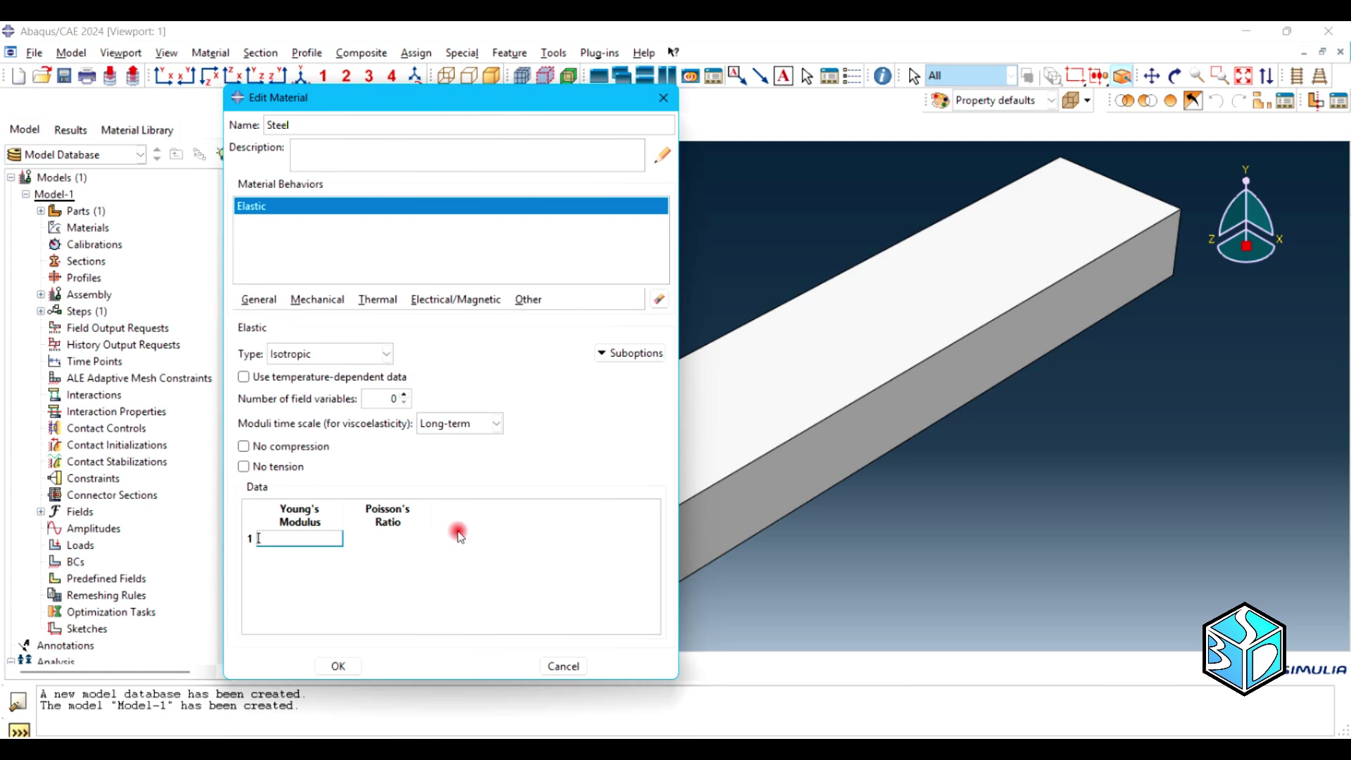
type("200e3")
left_click(422, 539)
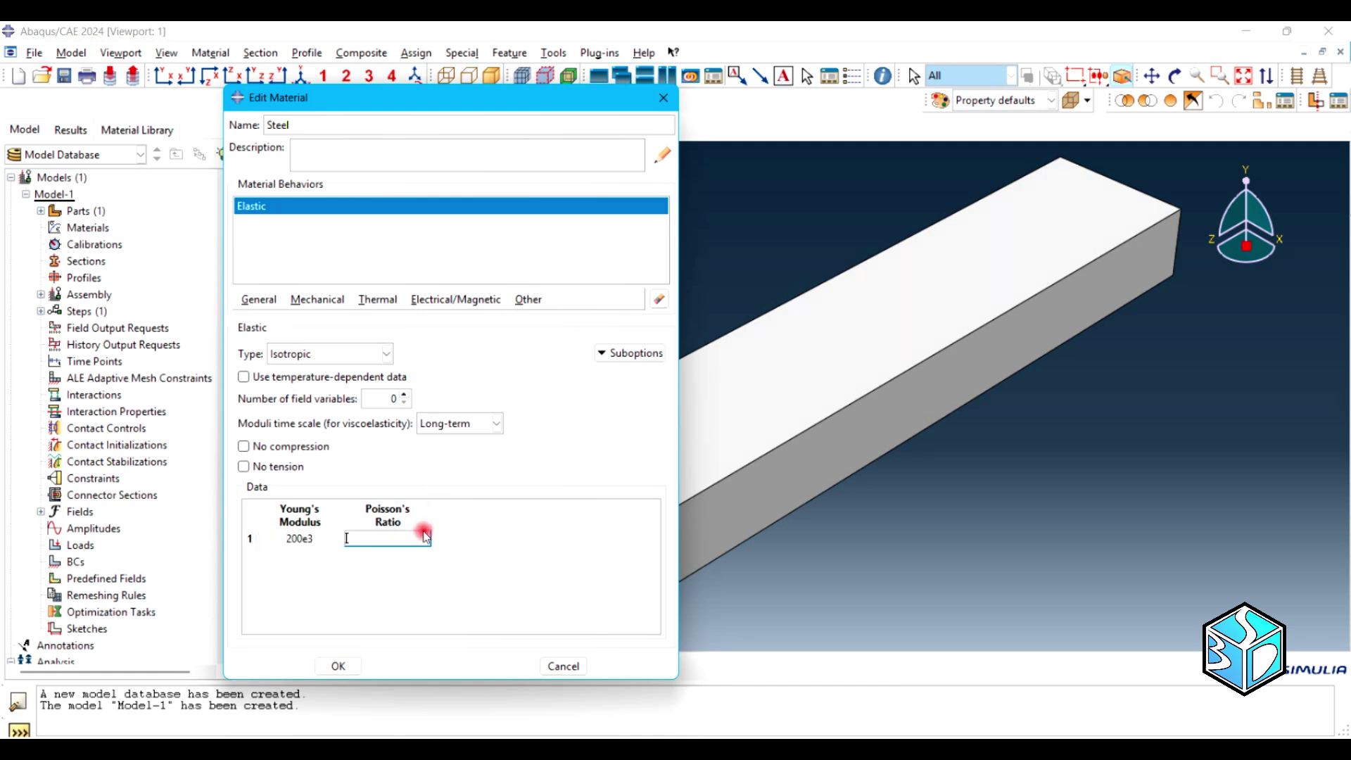
type("0.3")
left_click(338, 666)
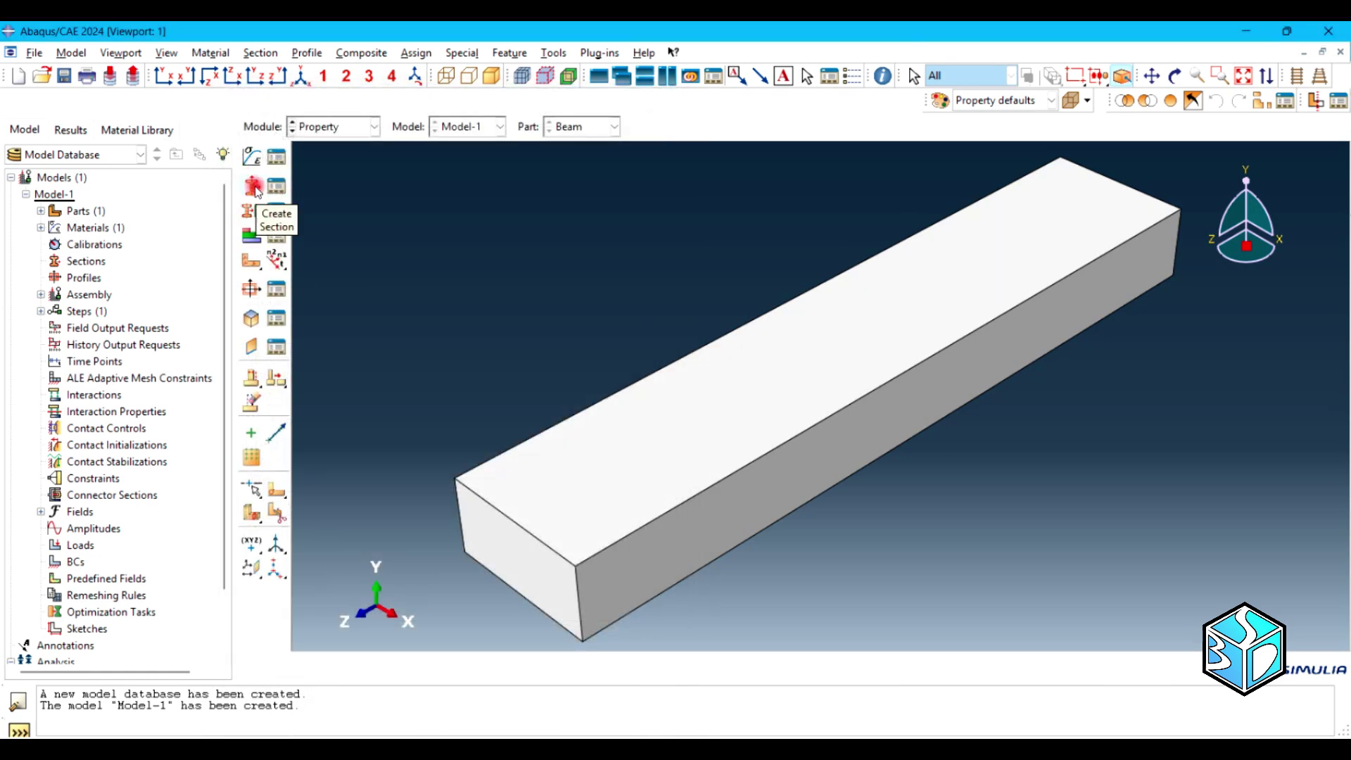
Create a solid homogeneous section named Section-Steel using the Steel material.
left_click(264, 179)
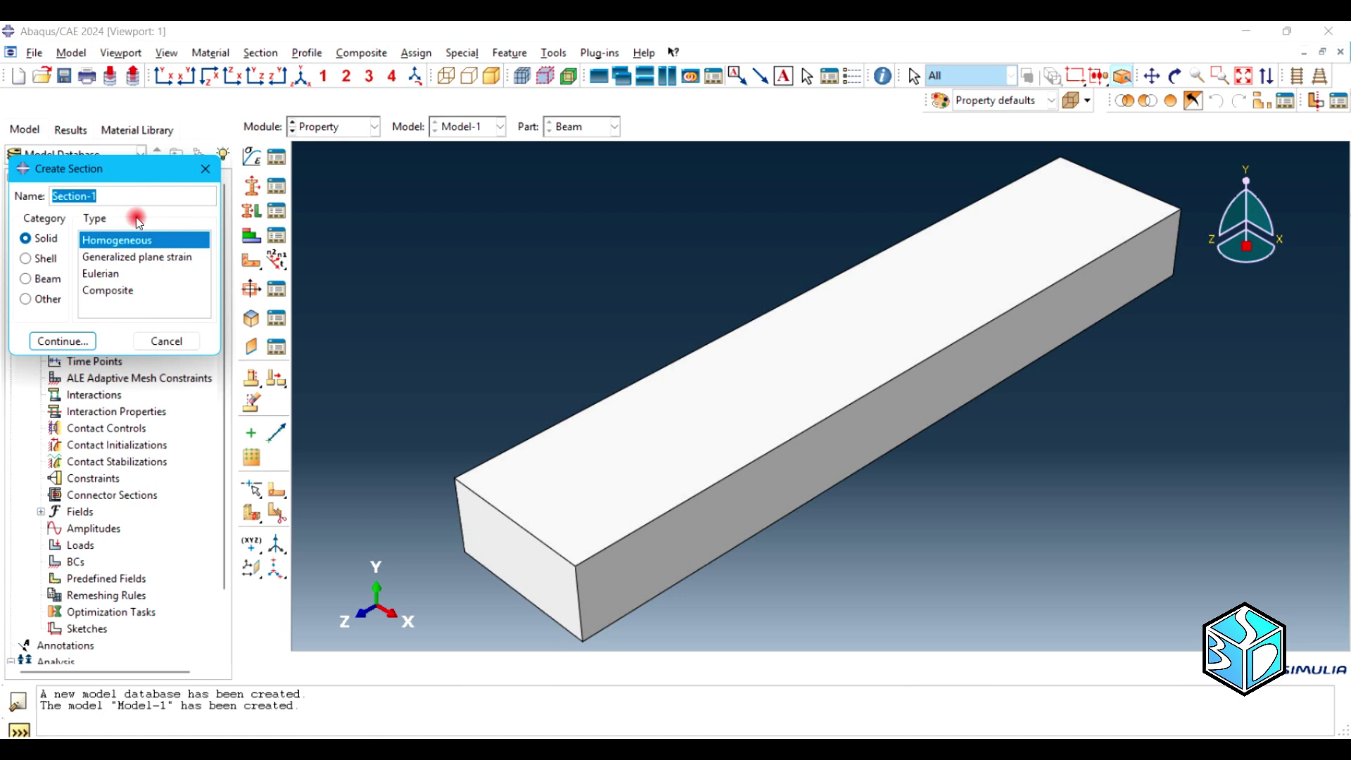
left_click(141, 194)
key("BackSpace")
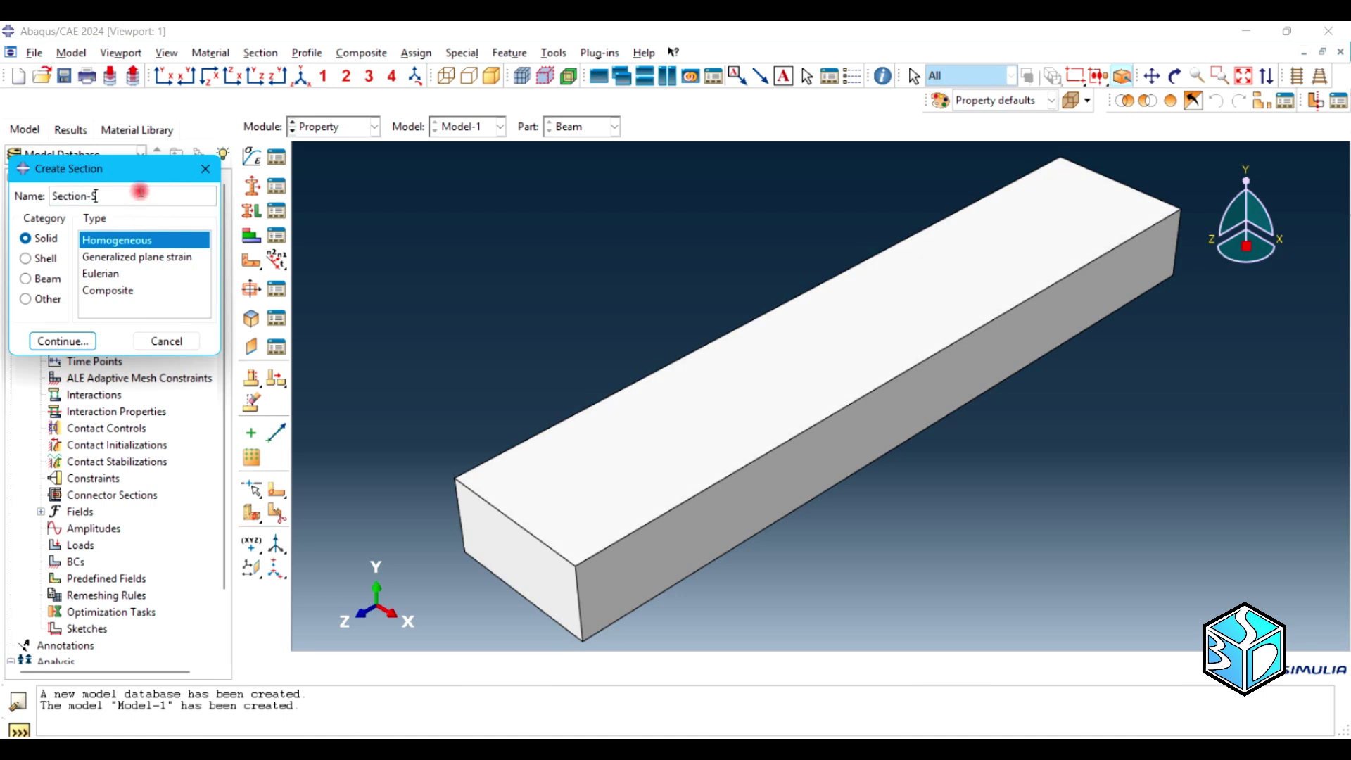
type("Steel")
left_click(62, 341)
left_click(64, 242)
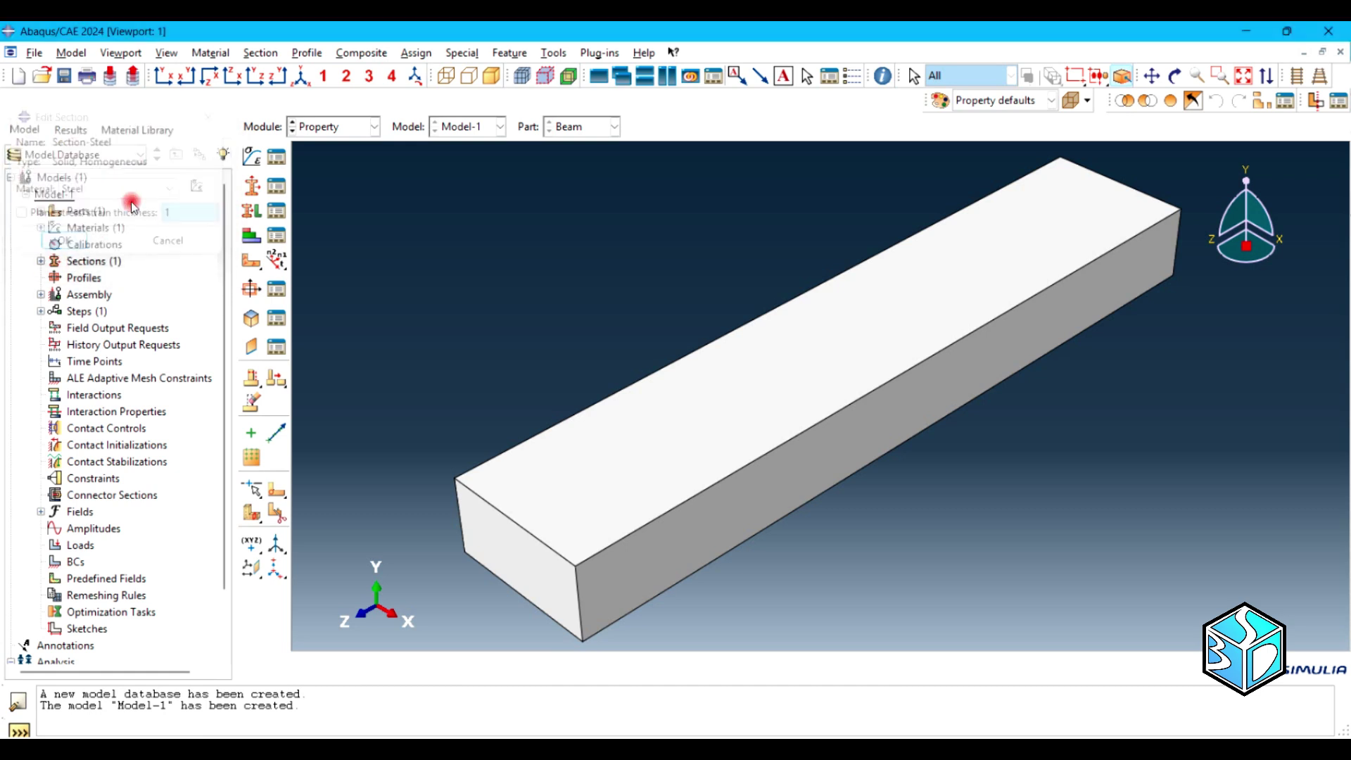
Assign Section-Steel to the whole Beam part.
left_click(254, 219)
left_click(704, 514)
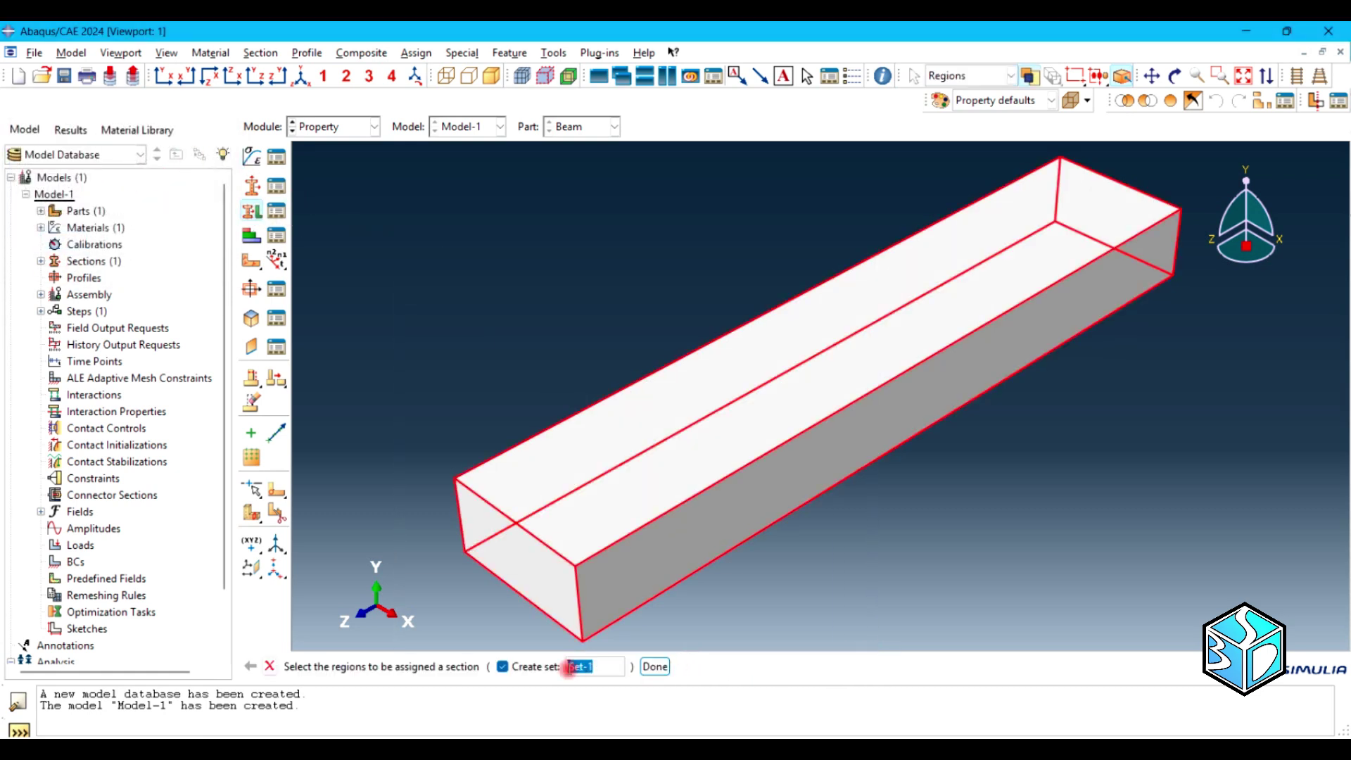
left_click(592, 666)
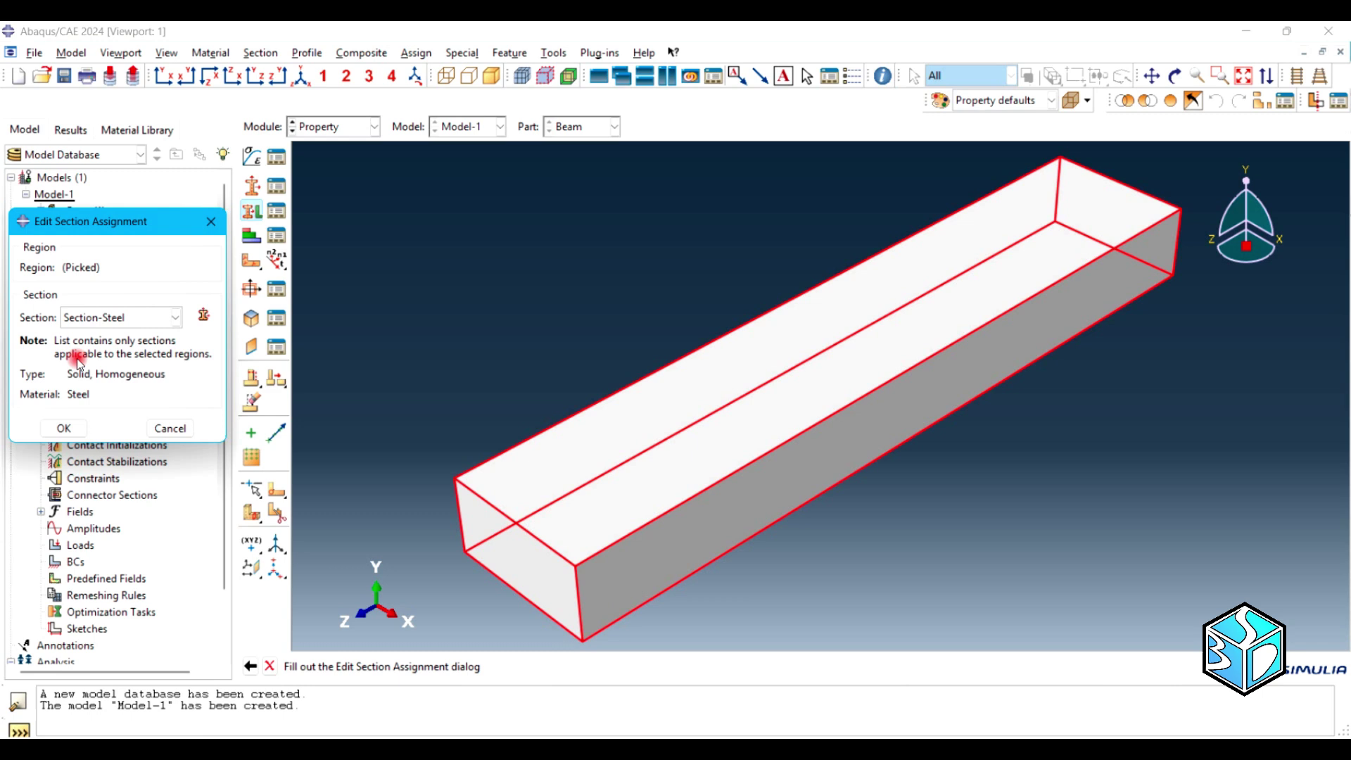
left_click(65, 429)
left_click(366, 126)
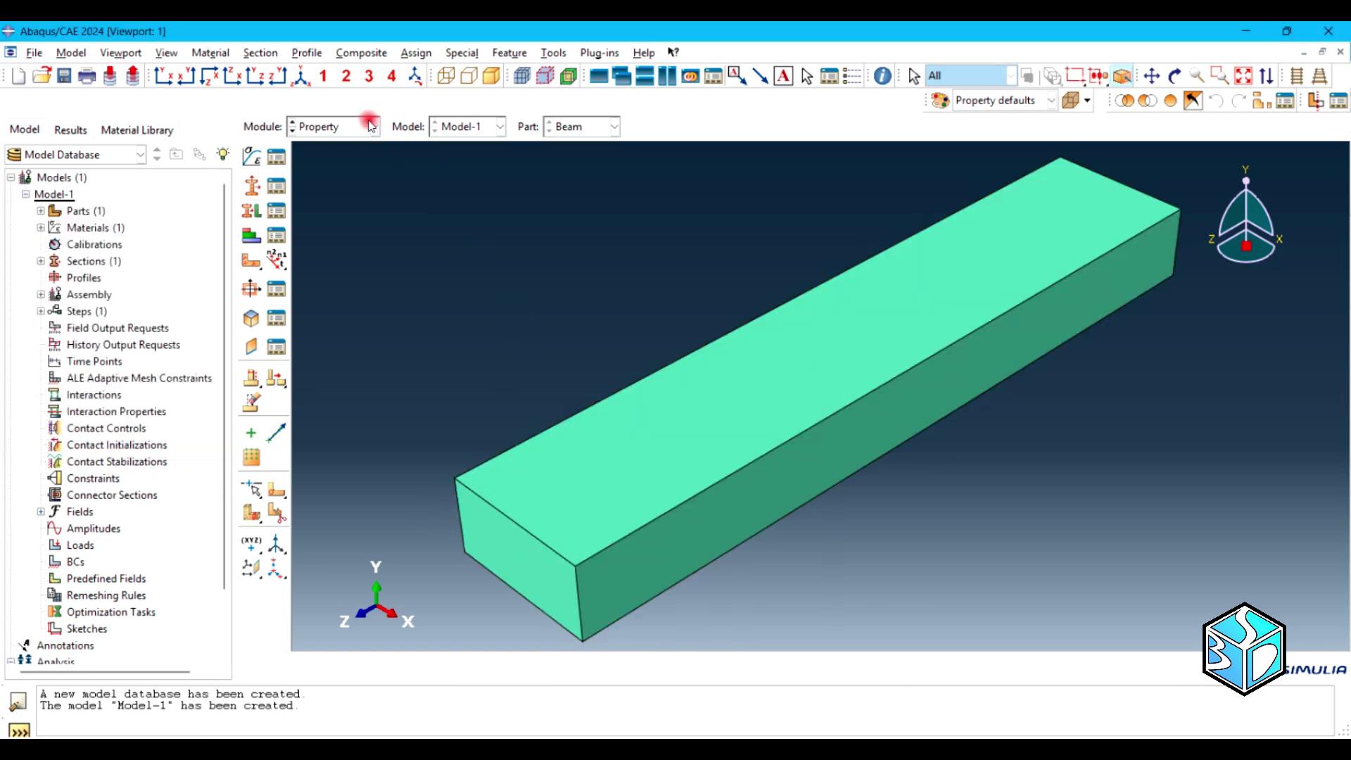
In the Assembly module, instance part Beam as Independent (mesh on instance).
left_click(336, 180)
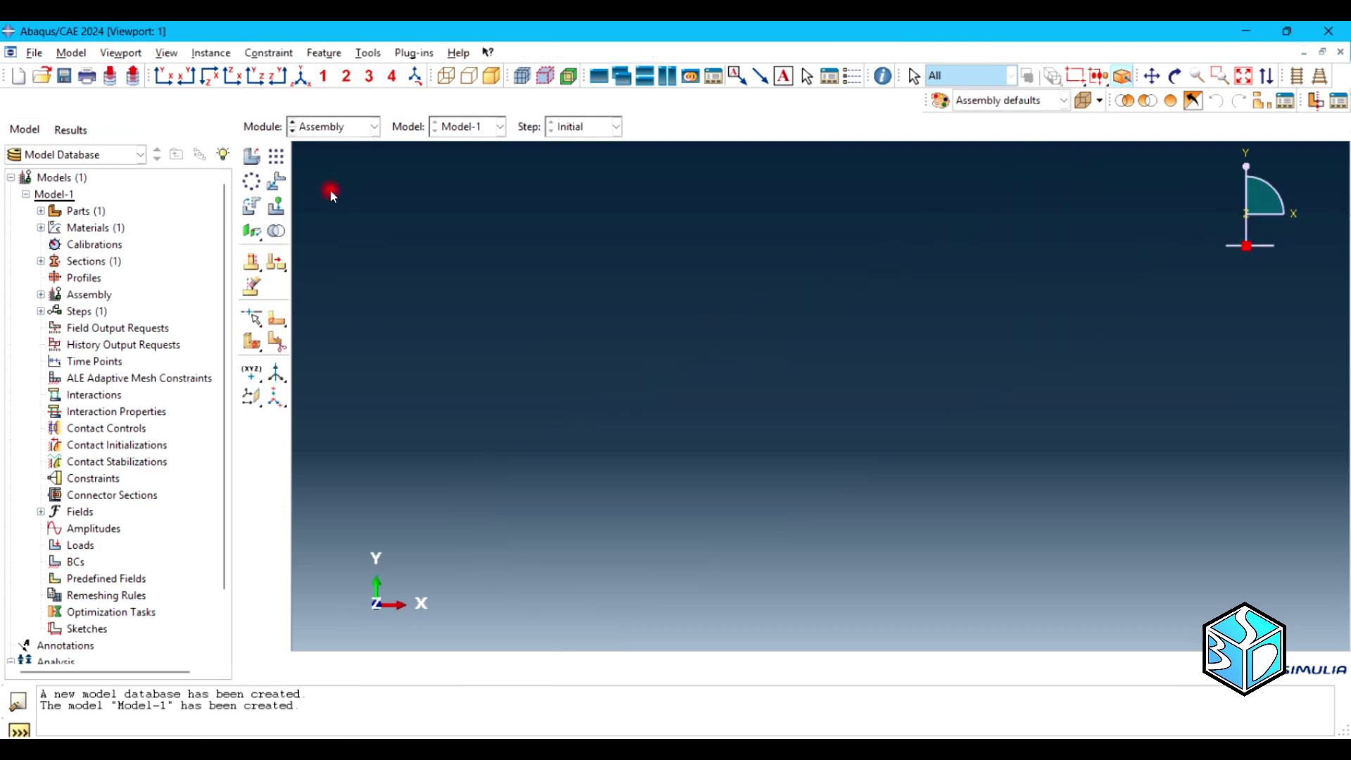
left_click(252, 156)
left_click(55, 381)
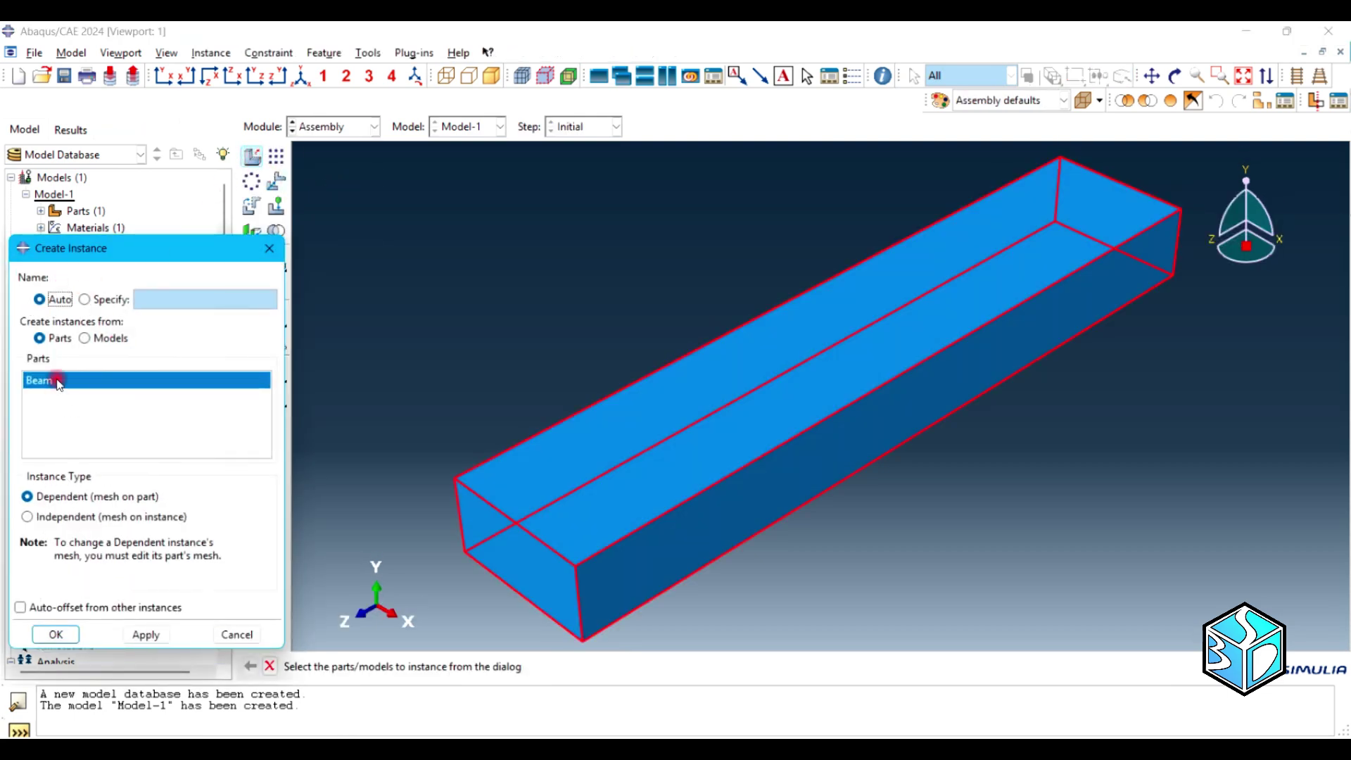
left_click(630, 352)
left_click(70, 517)
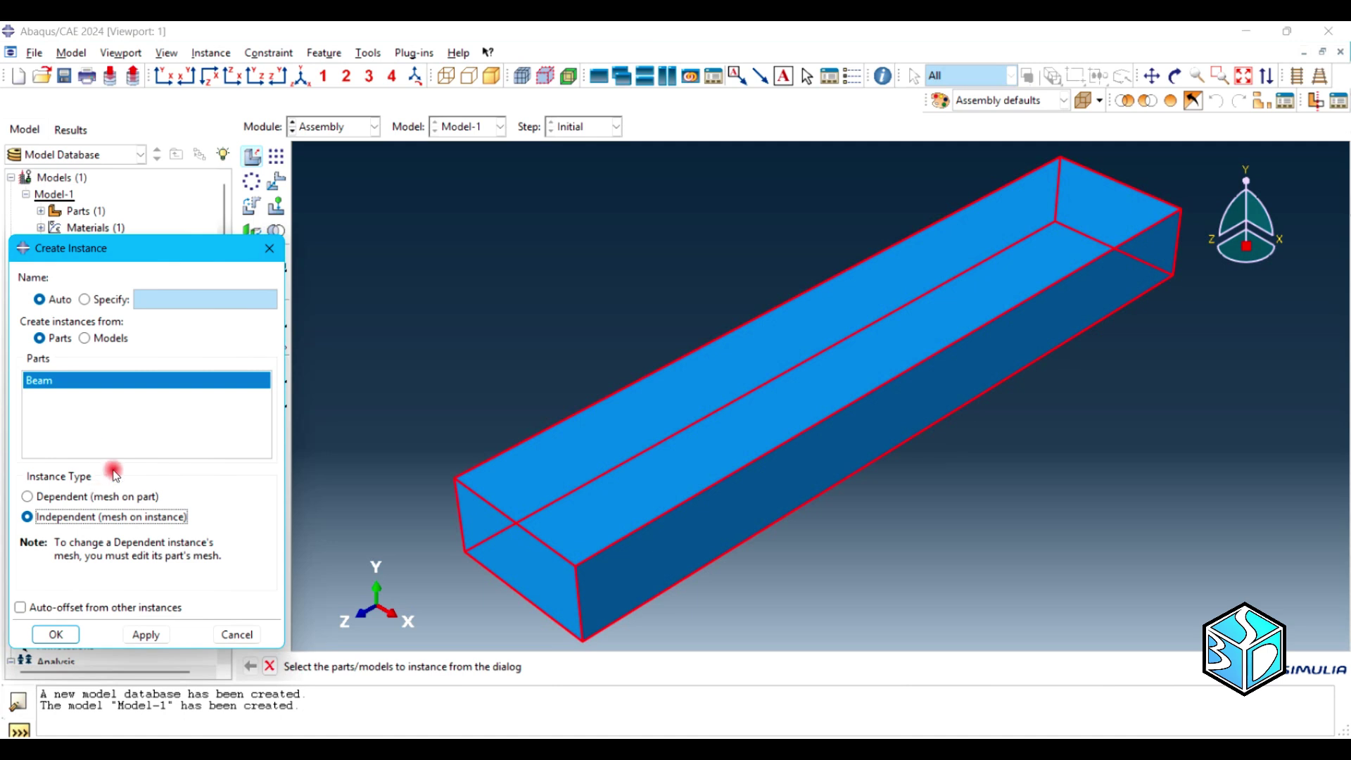
left_click(74, 637)
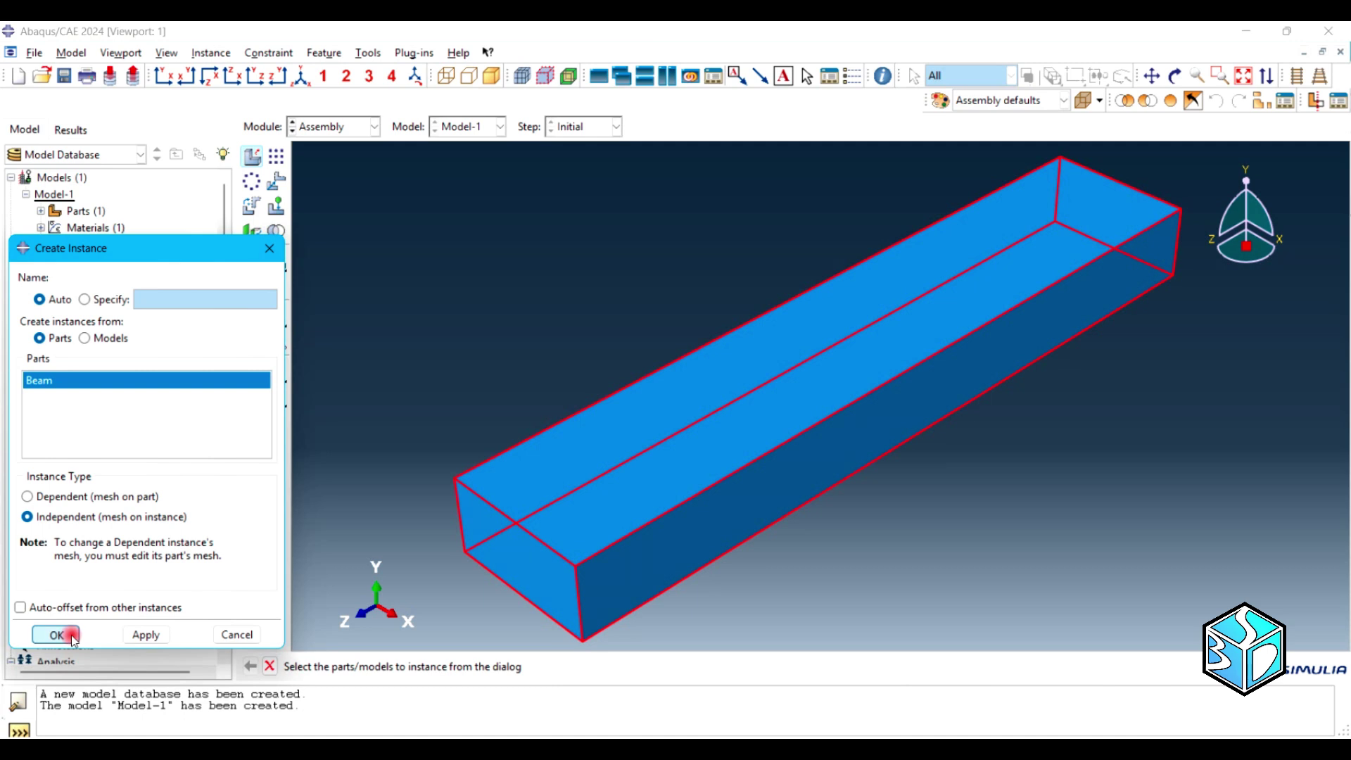
left_click(56, 635)
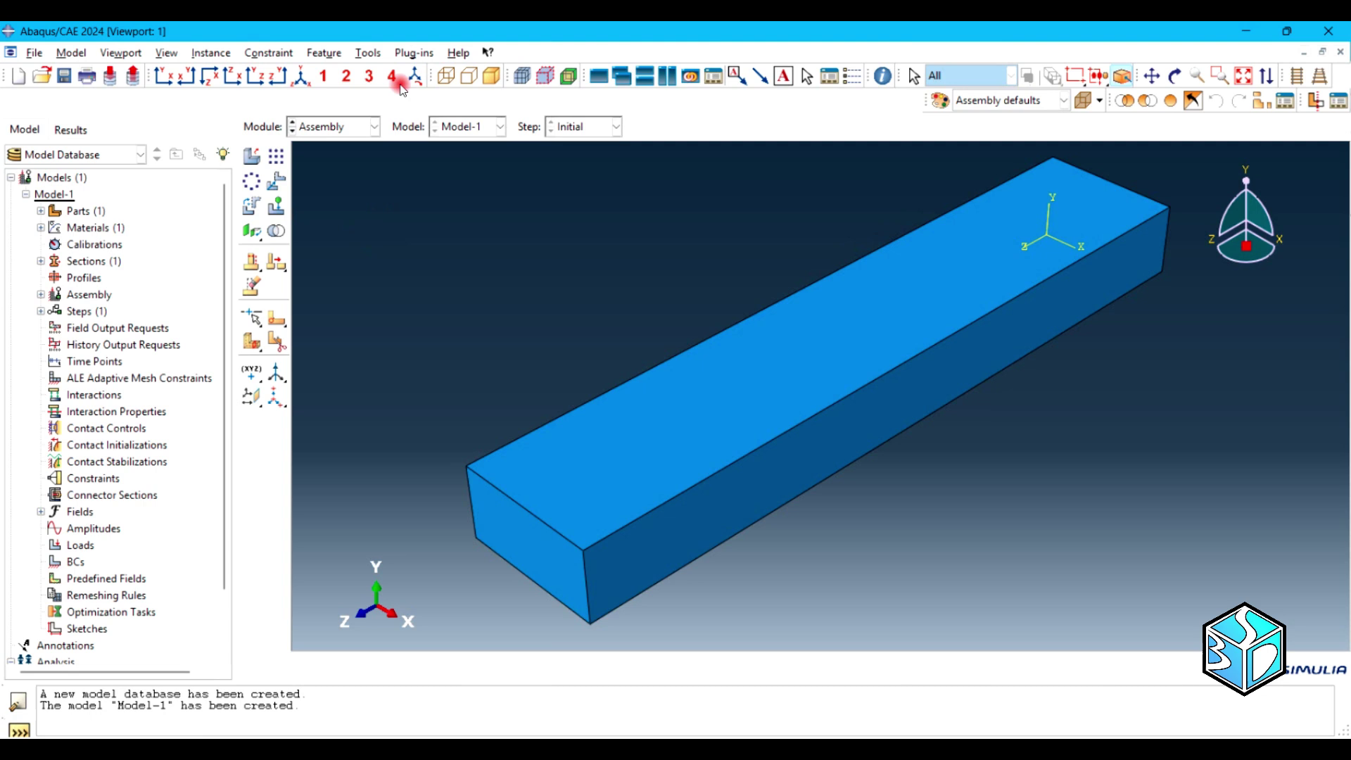
left_click(345, 128)
Create Static, General Step-1 with time period 1 and Nlgeom off, then move to the Load module.
left_click(352, 197)
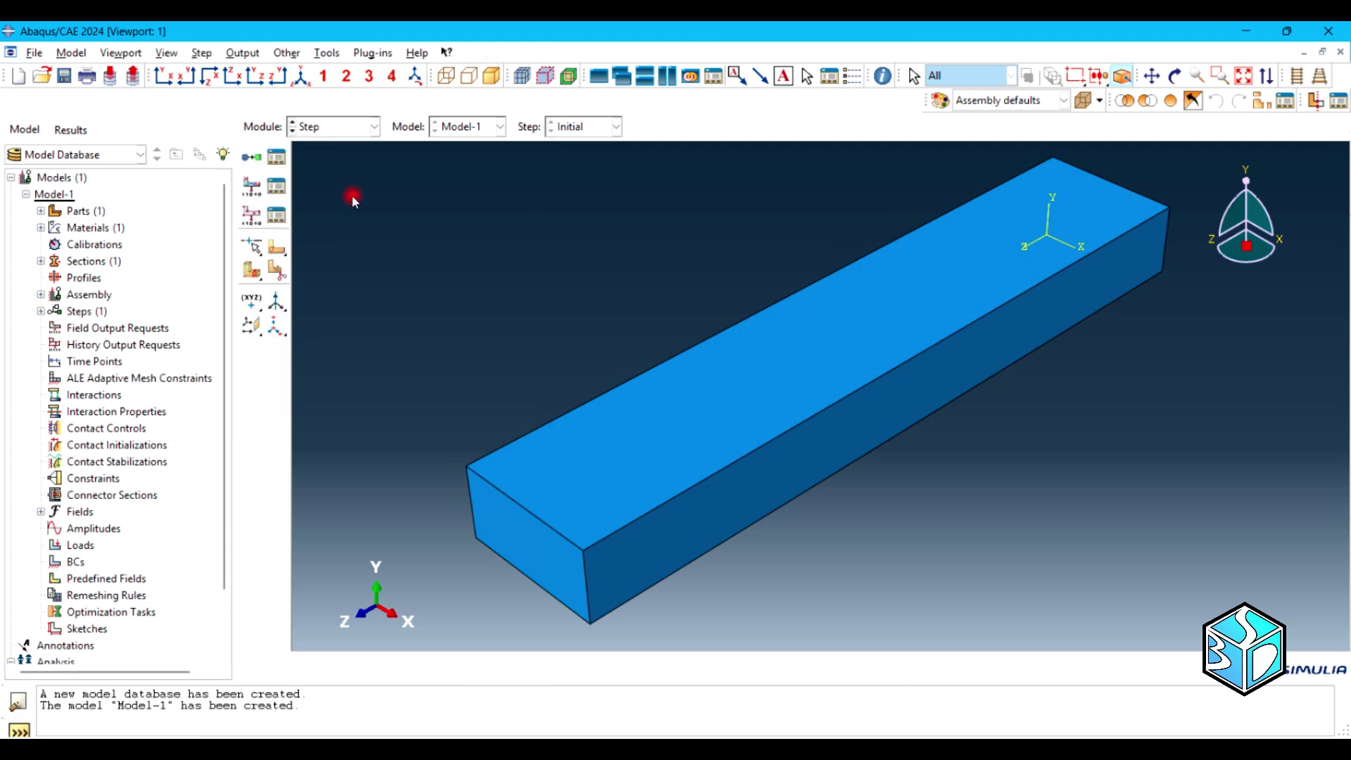
left_click(259, 156)
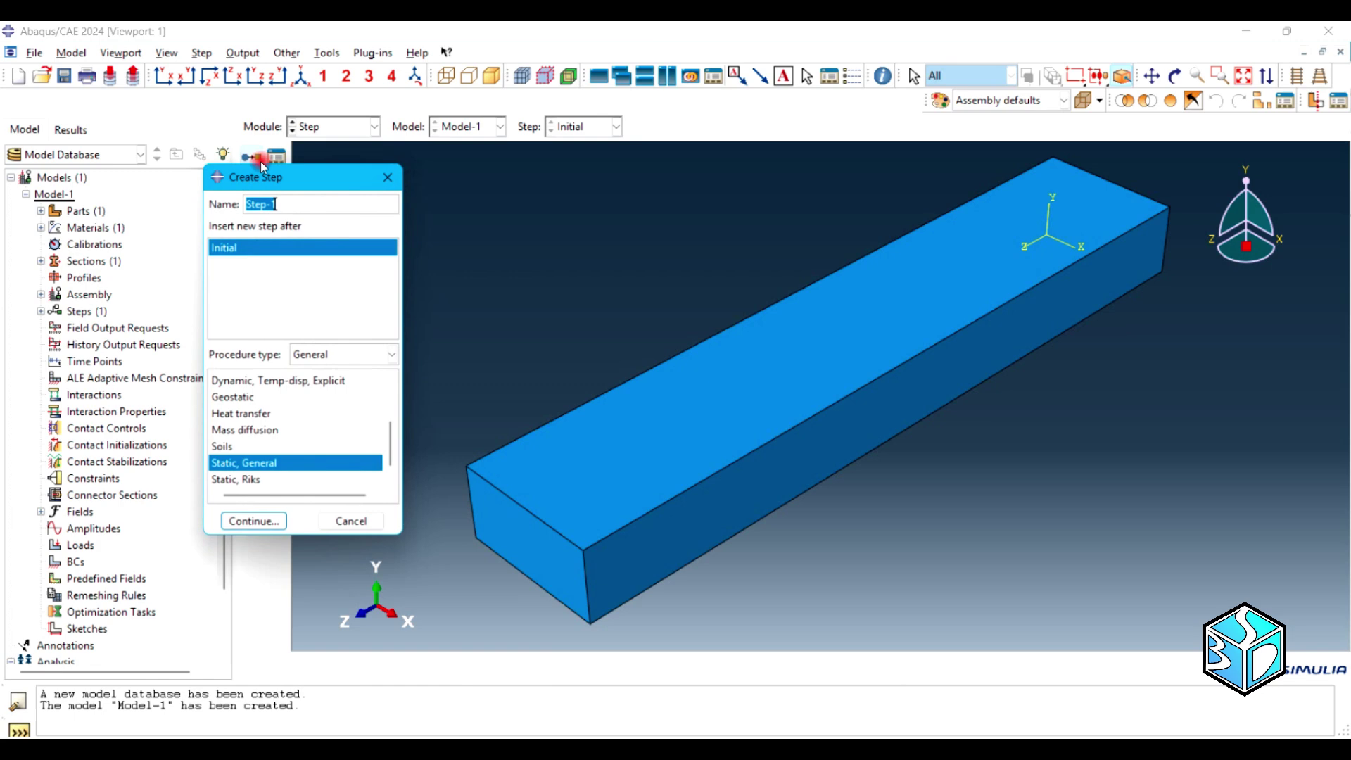
left_click(258, 466)
left_click(259, 524)
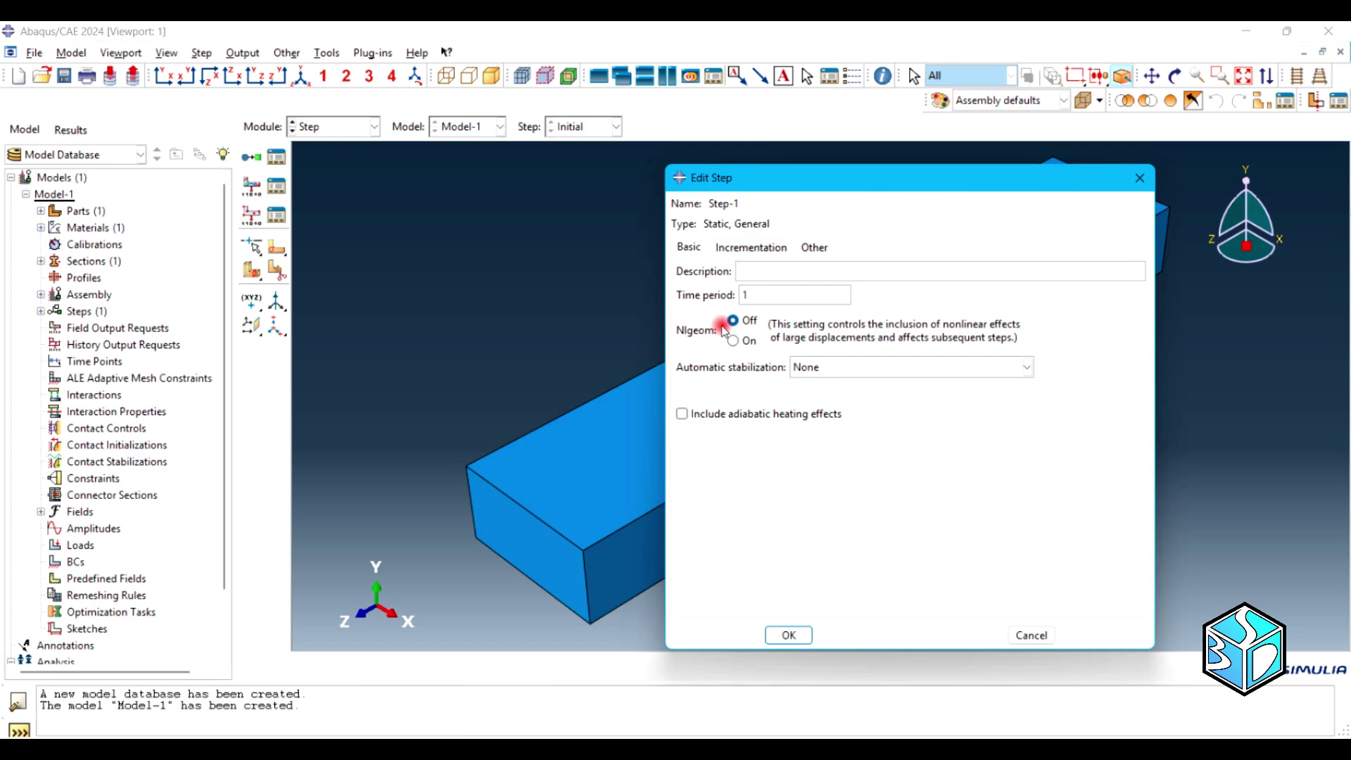
left_click(751, 247)
left_click(814, 247)
left_click(691, 251)
left_click(782, 634)
left_click(347, 128)
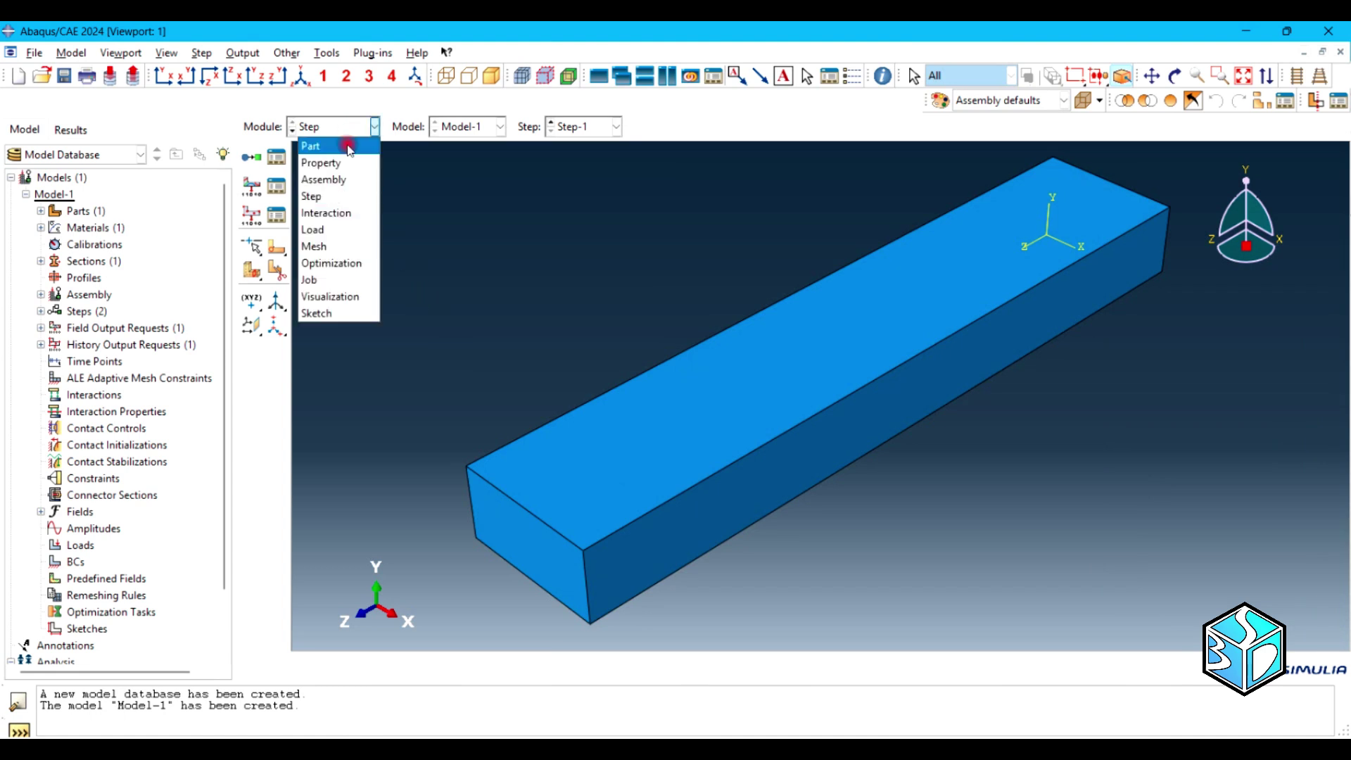
left_click(350, 231)
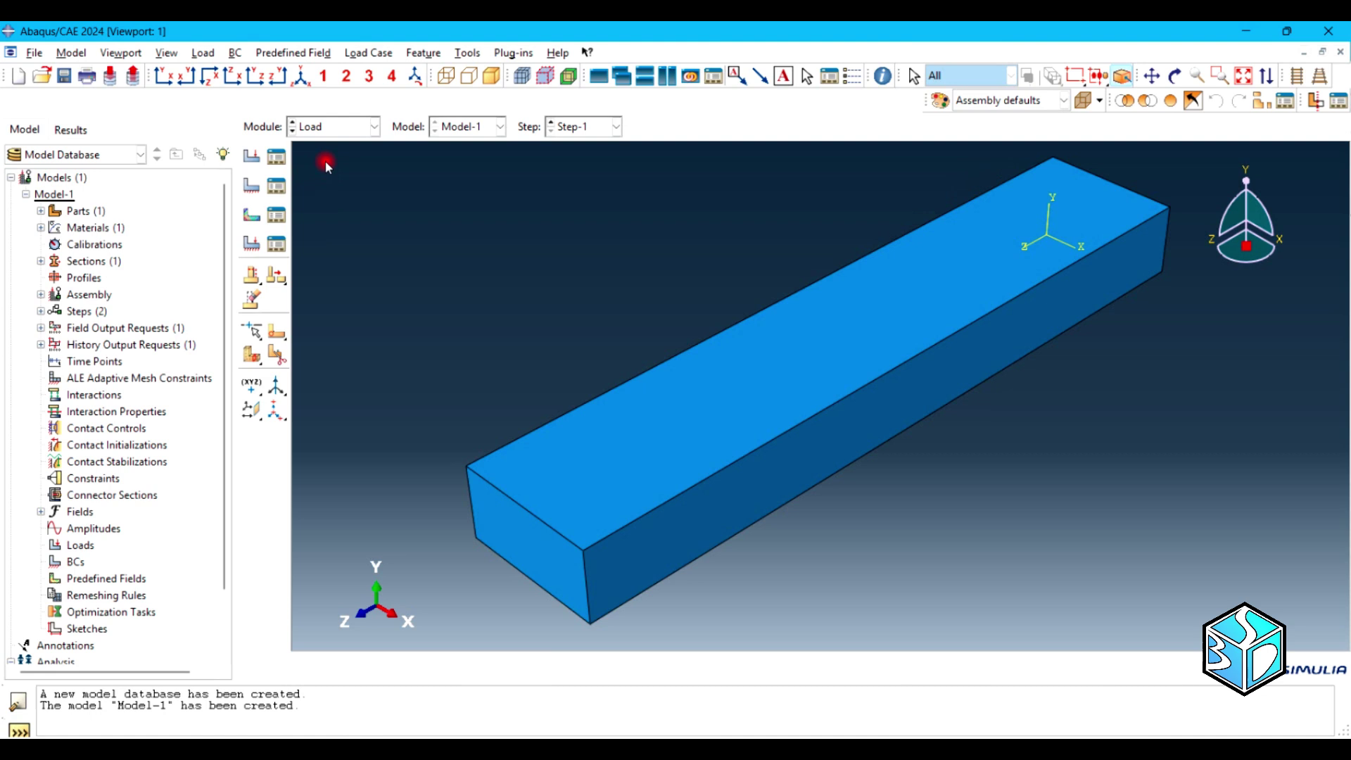
Seed the Beam-1 instance with global size 3 and mesh it into 693 hexahedral elements.
left_click(328, 134)
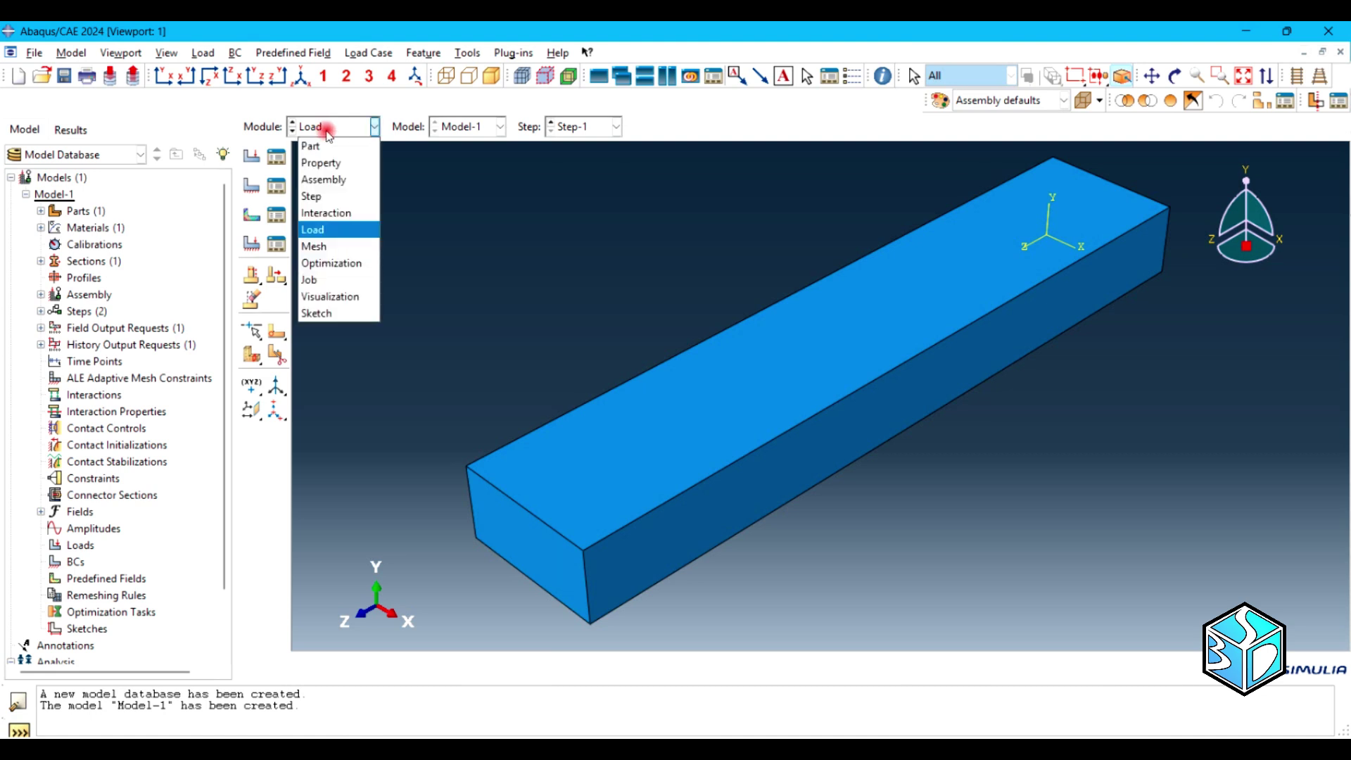
left_click(347, 248)
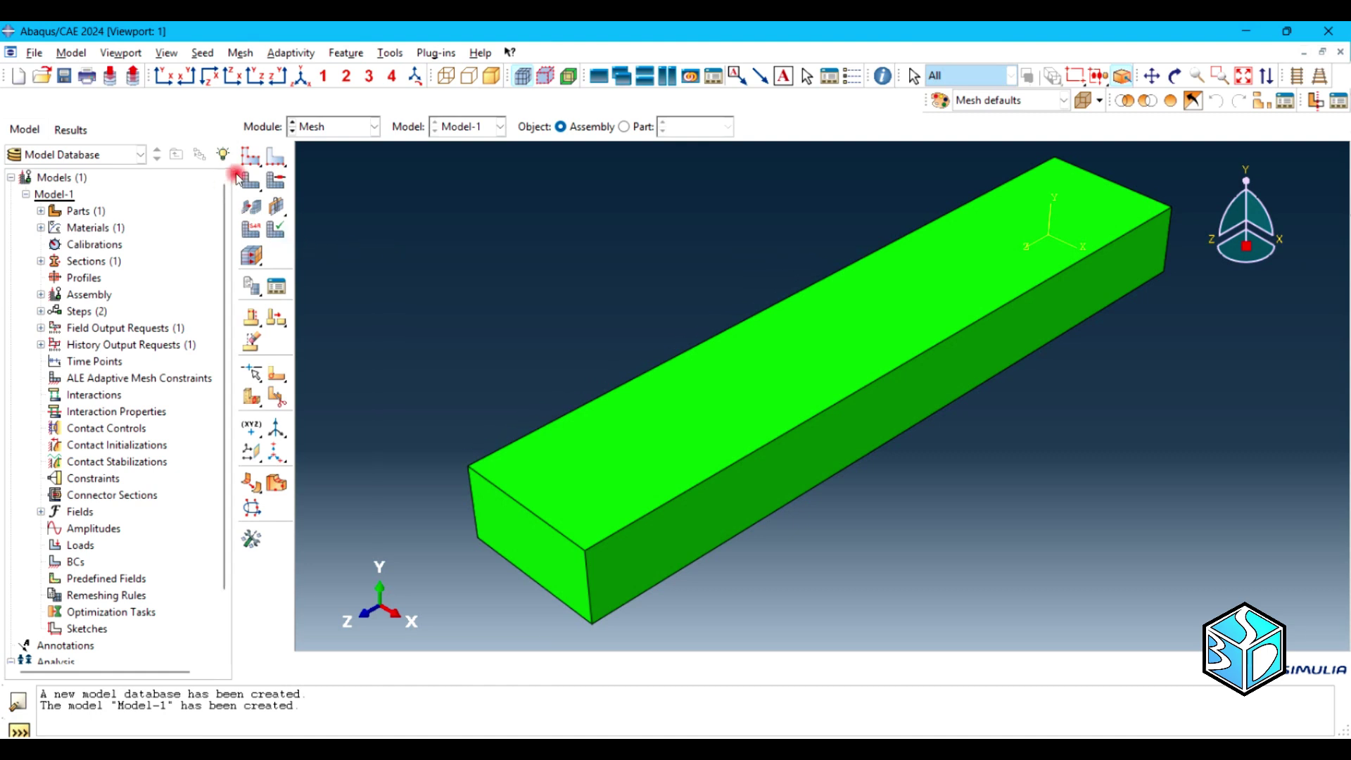
left_click(254, 161)
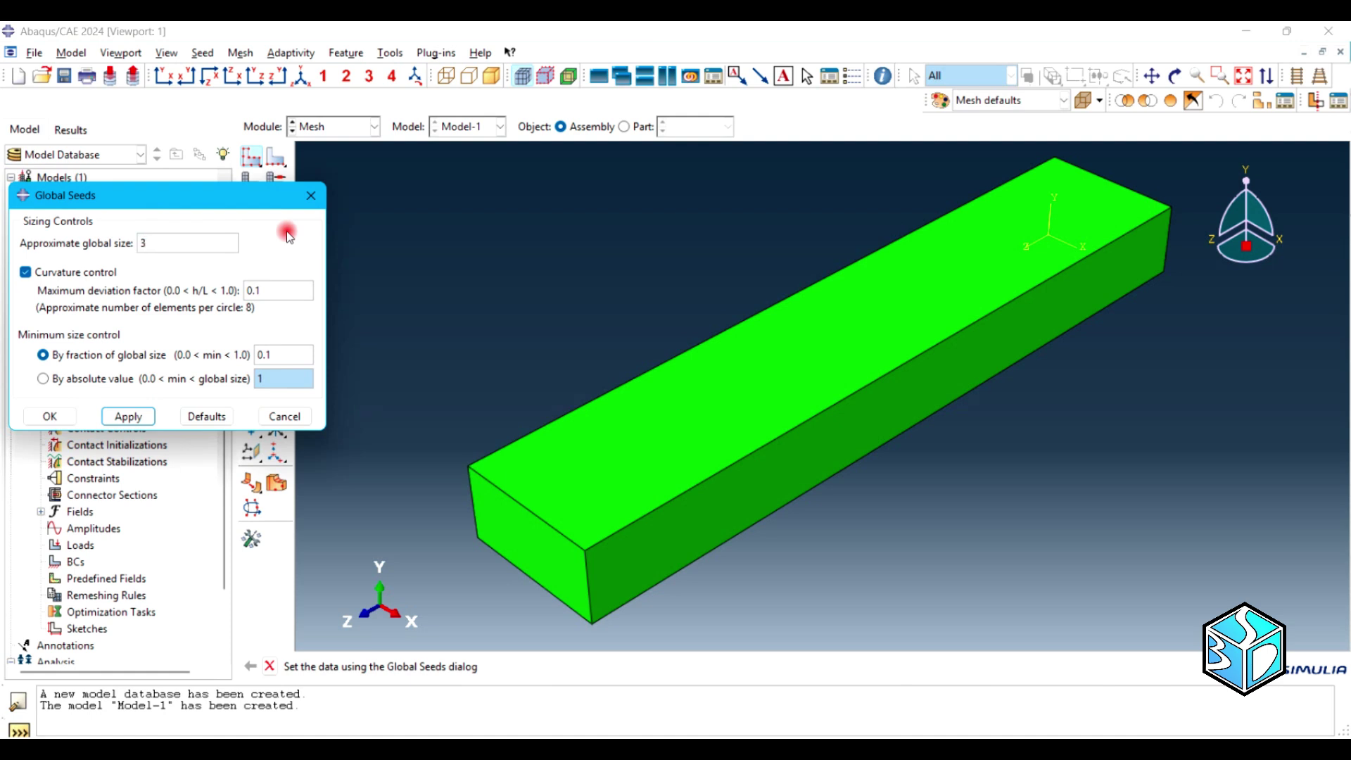
left_click(147, 417)
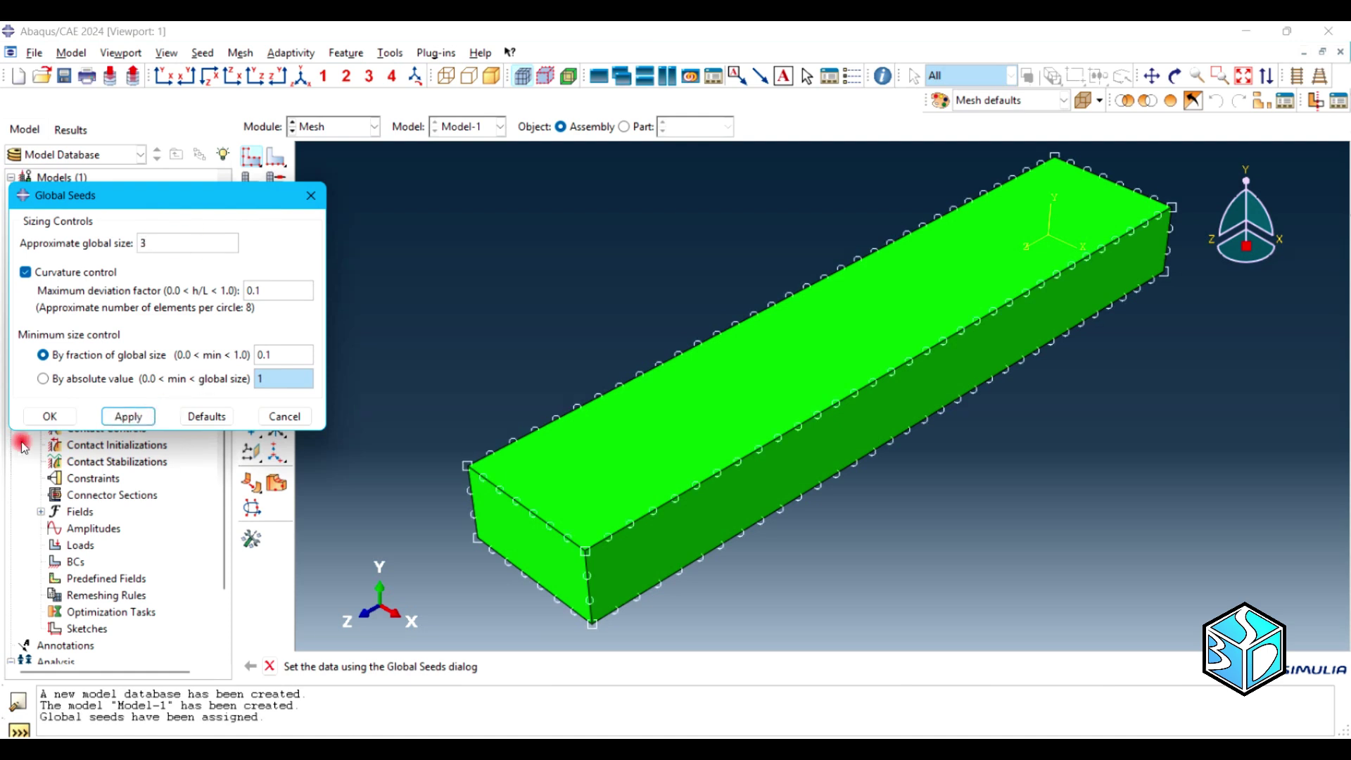
left_click(49, 416)
left_click(248, 185)
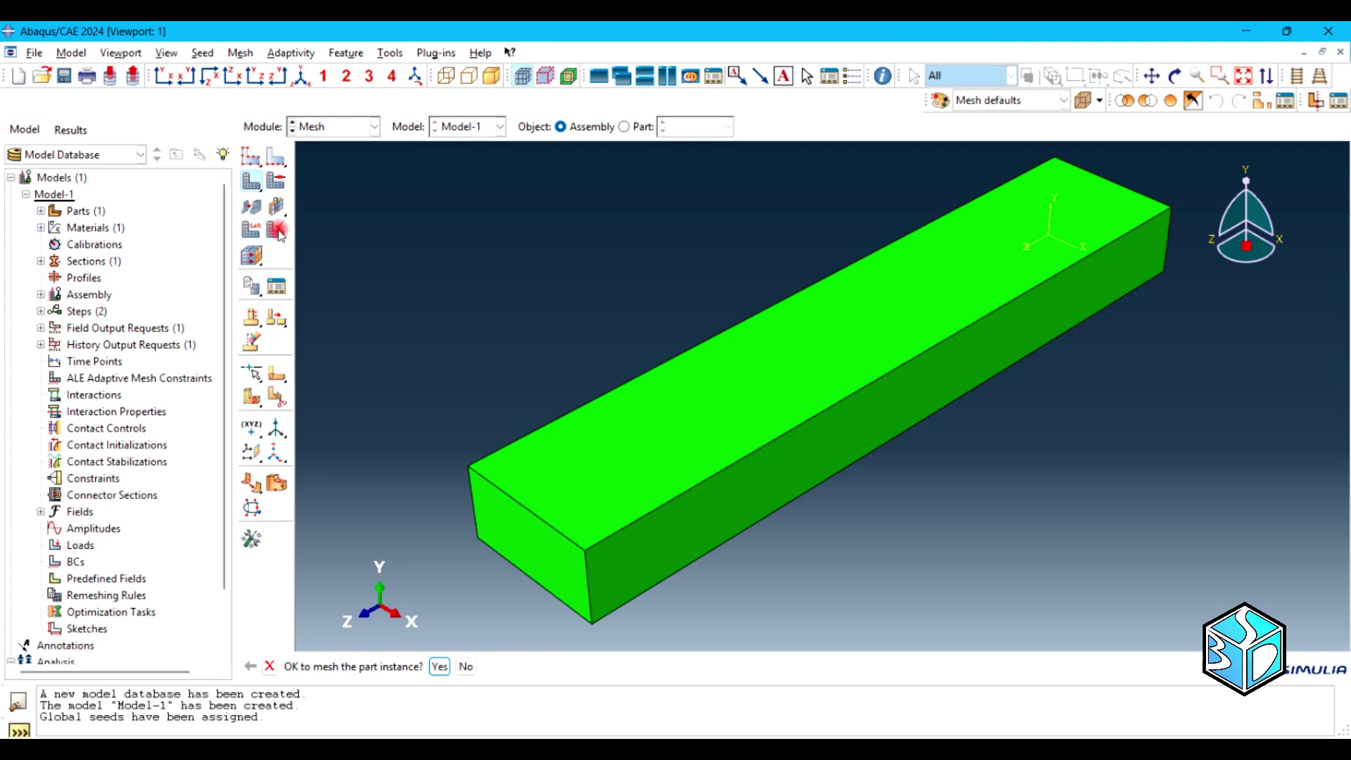
left_click(432, 652)
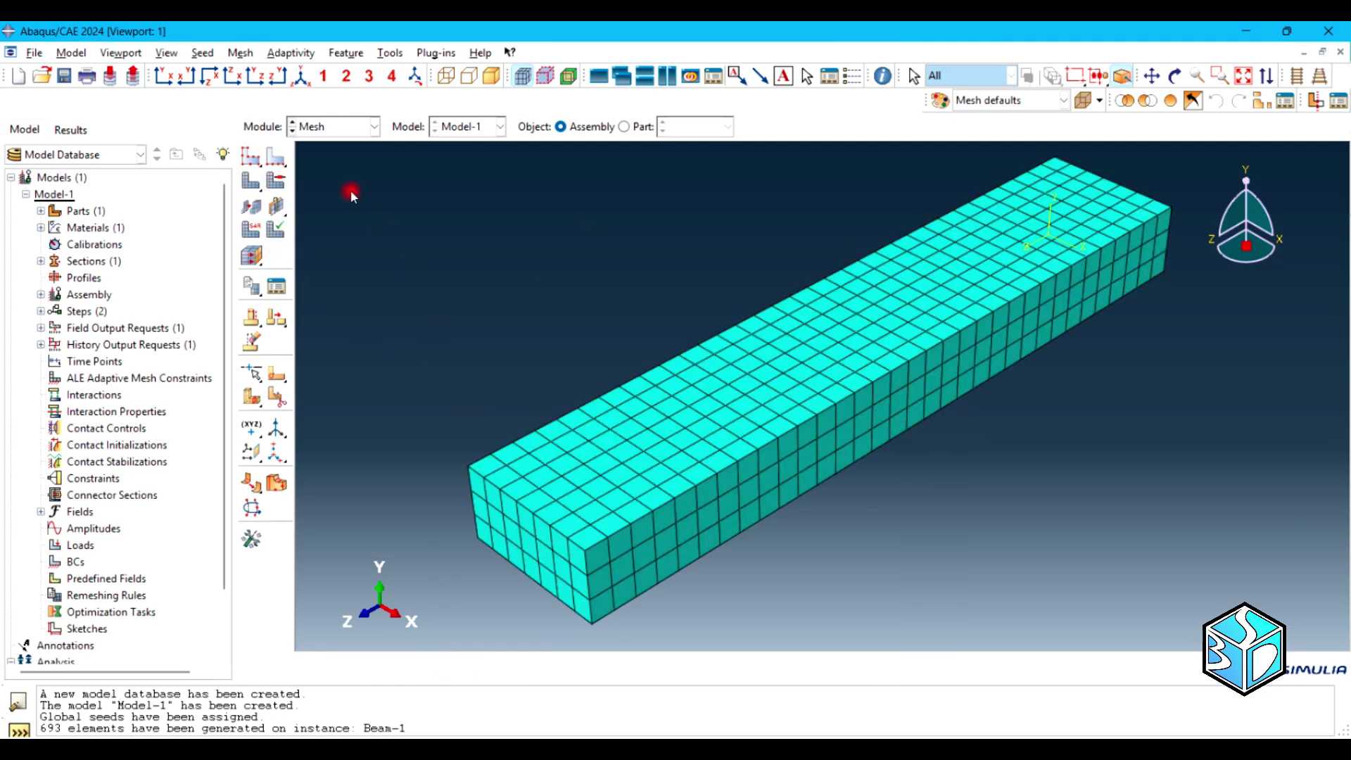
Create node set Set-Load containing the single node on the beam's near end face.
left_click(389, 53)
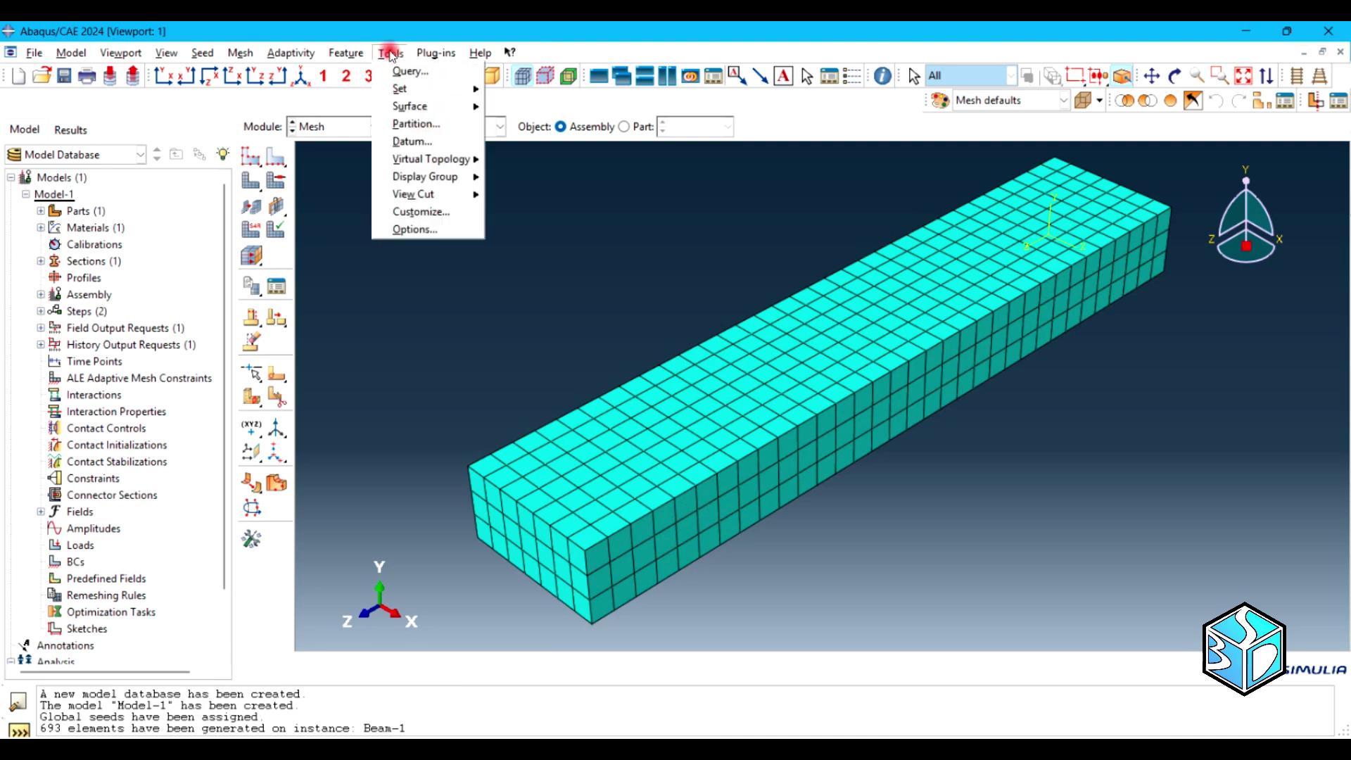
mouse_move(426, 90)
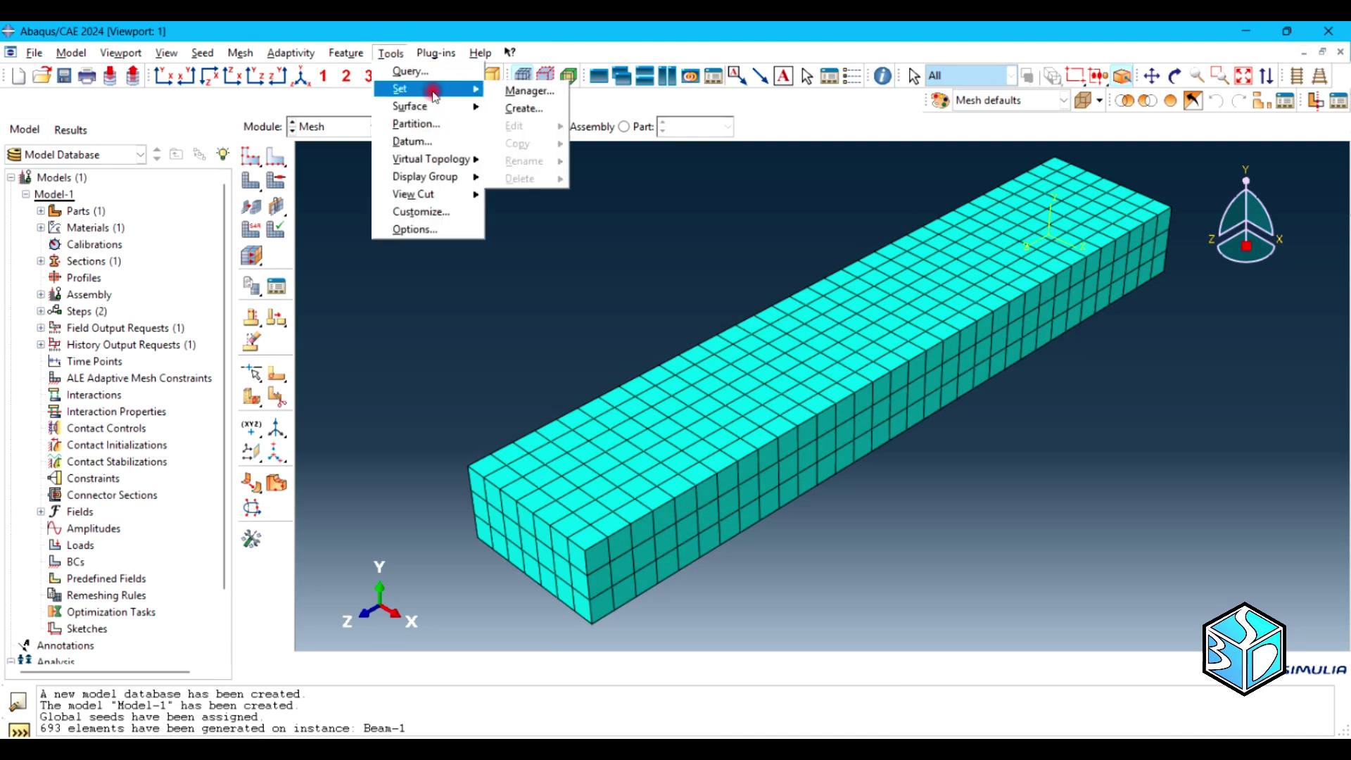
left_click(524, 108)
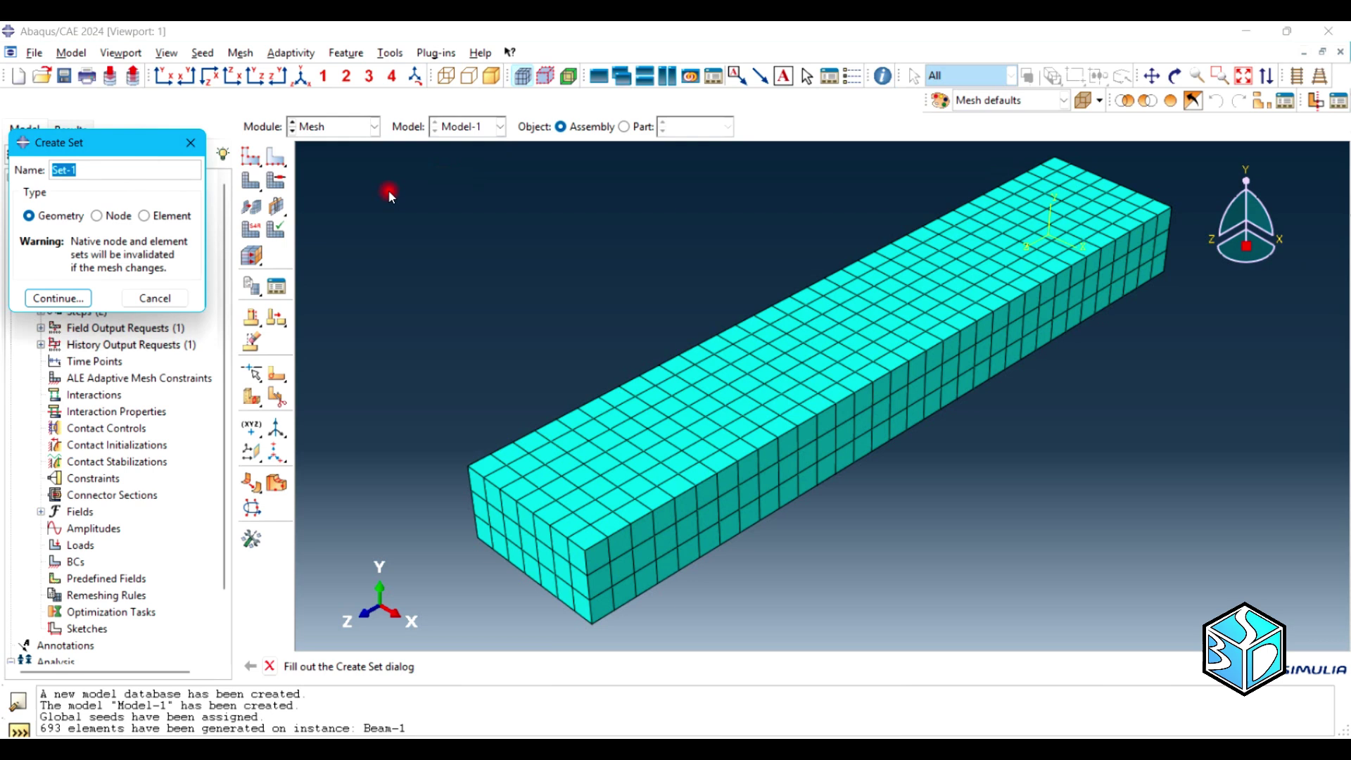
left_click(124, 217)
left_click(90, 165)
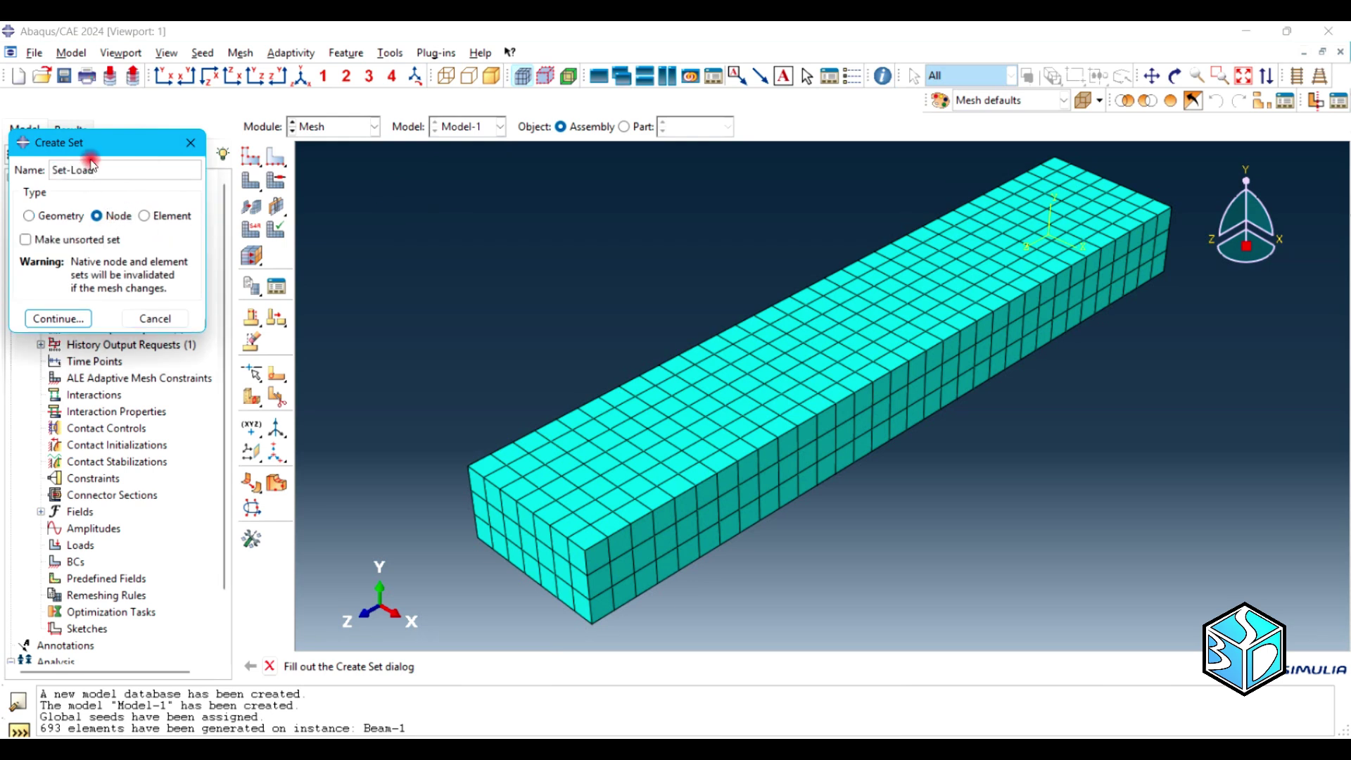
type("Load")
left_click(56, 318)
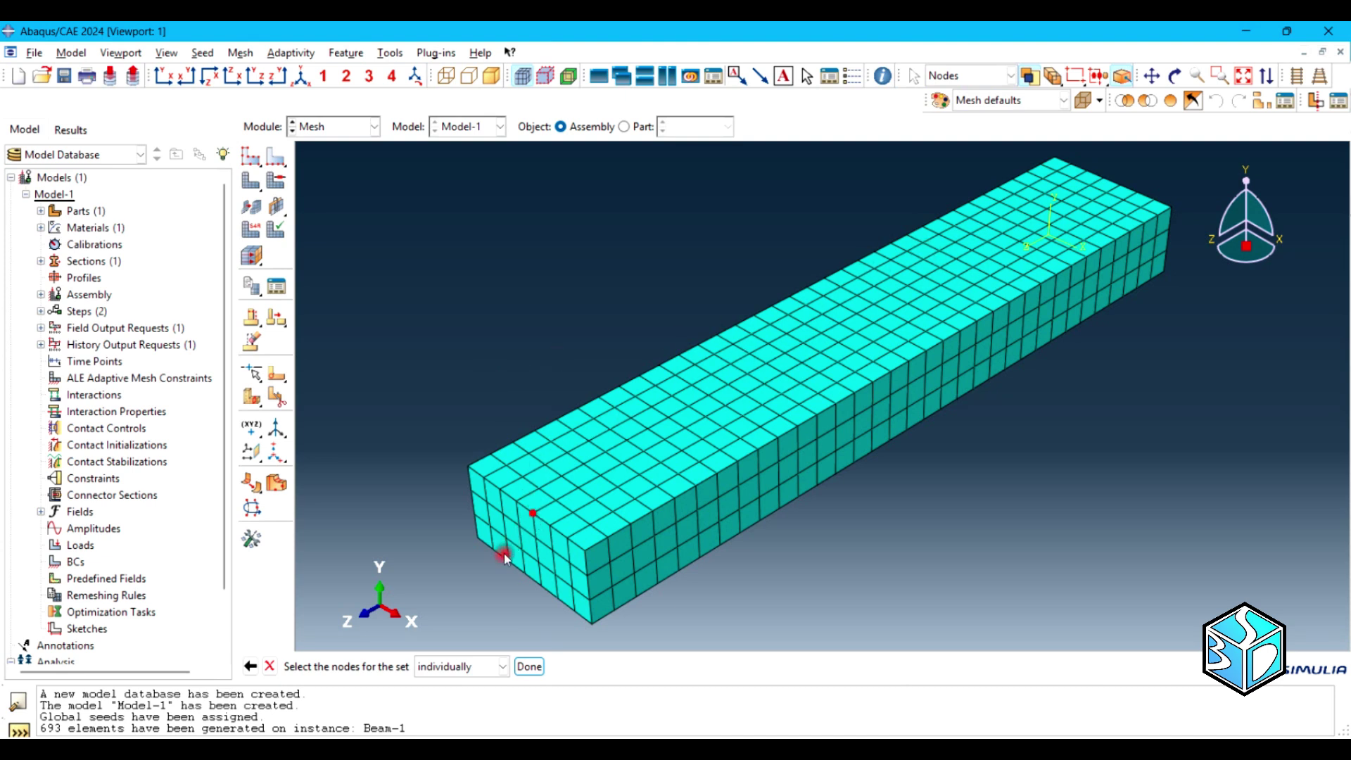
left_click(532, 668)
left_click(532, 667)
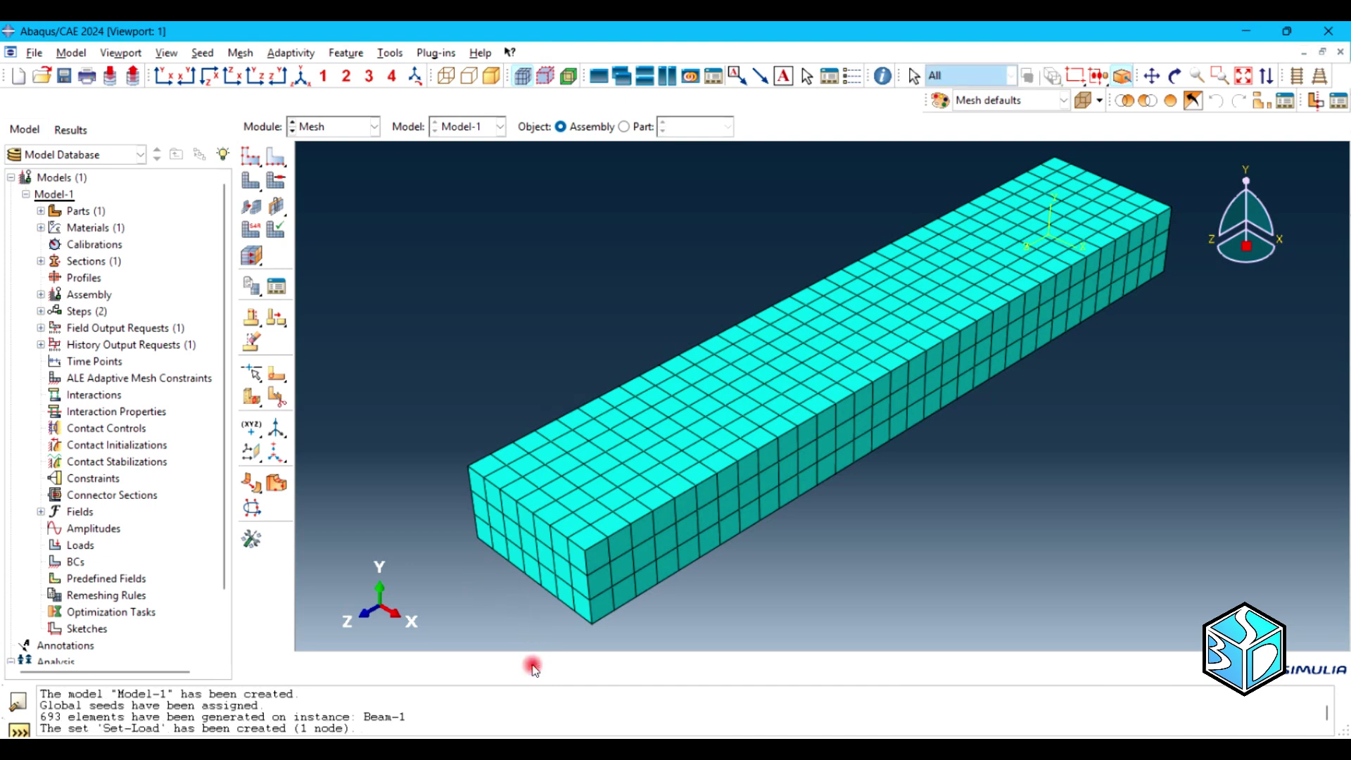
In the Load module, start a Symmetry/Antisymmetry/Encastre boundary condition.
left_click(347, 130)
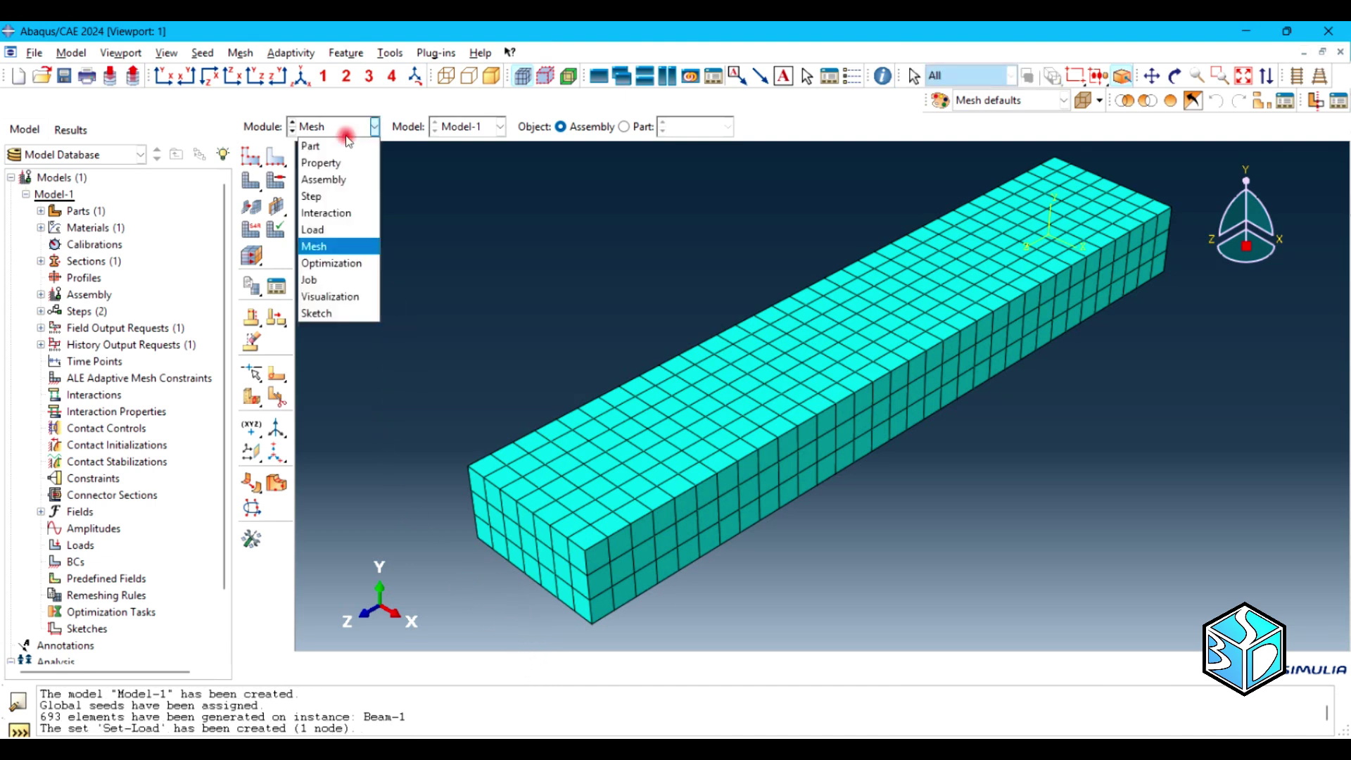
left_click(325, 231)
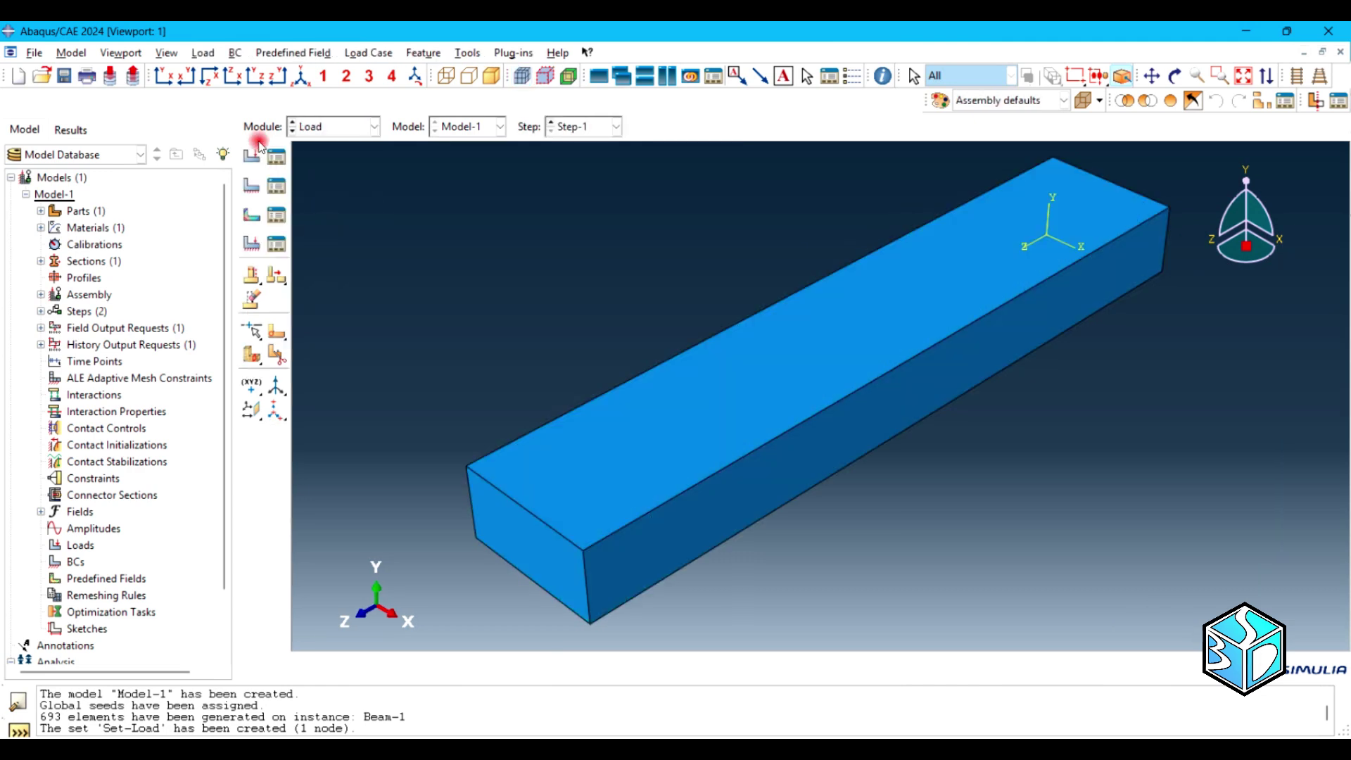
left_click(251, 186)
left_click(419, 326)
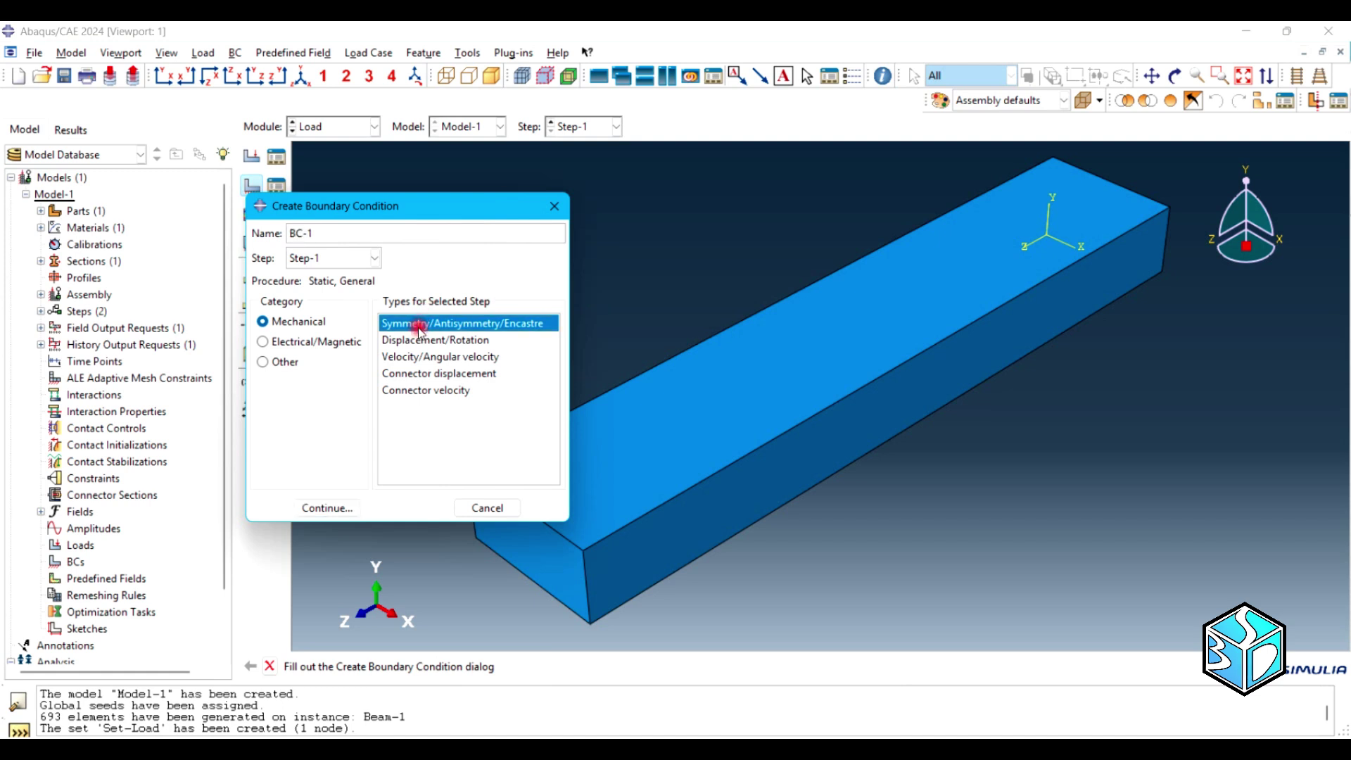
left_click(322, 512)
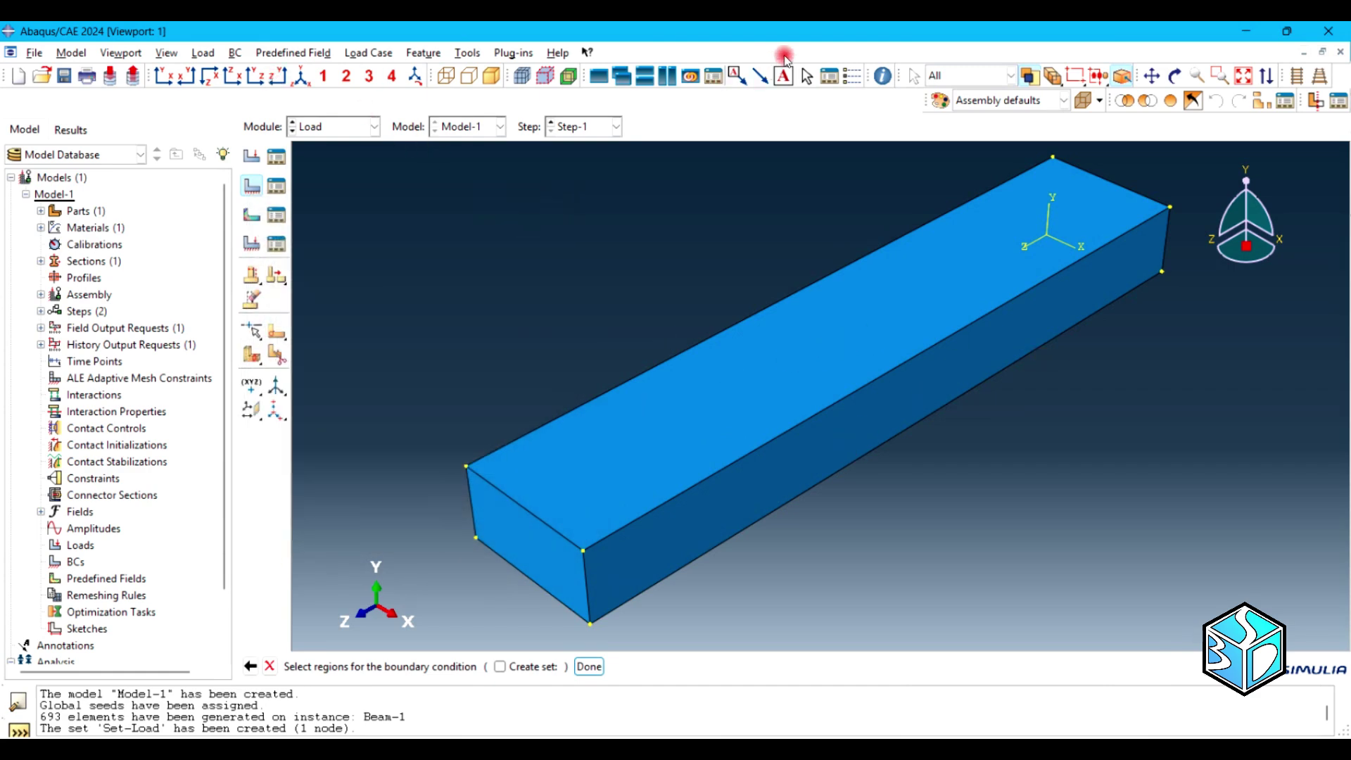
Fix the beam's far end face with ENCASTRE as BC-1.
left_click(1174, 75)
left_click_drag(1000, 299, 741, 442)
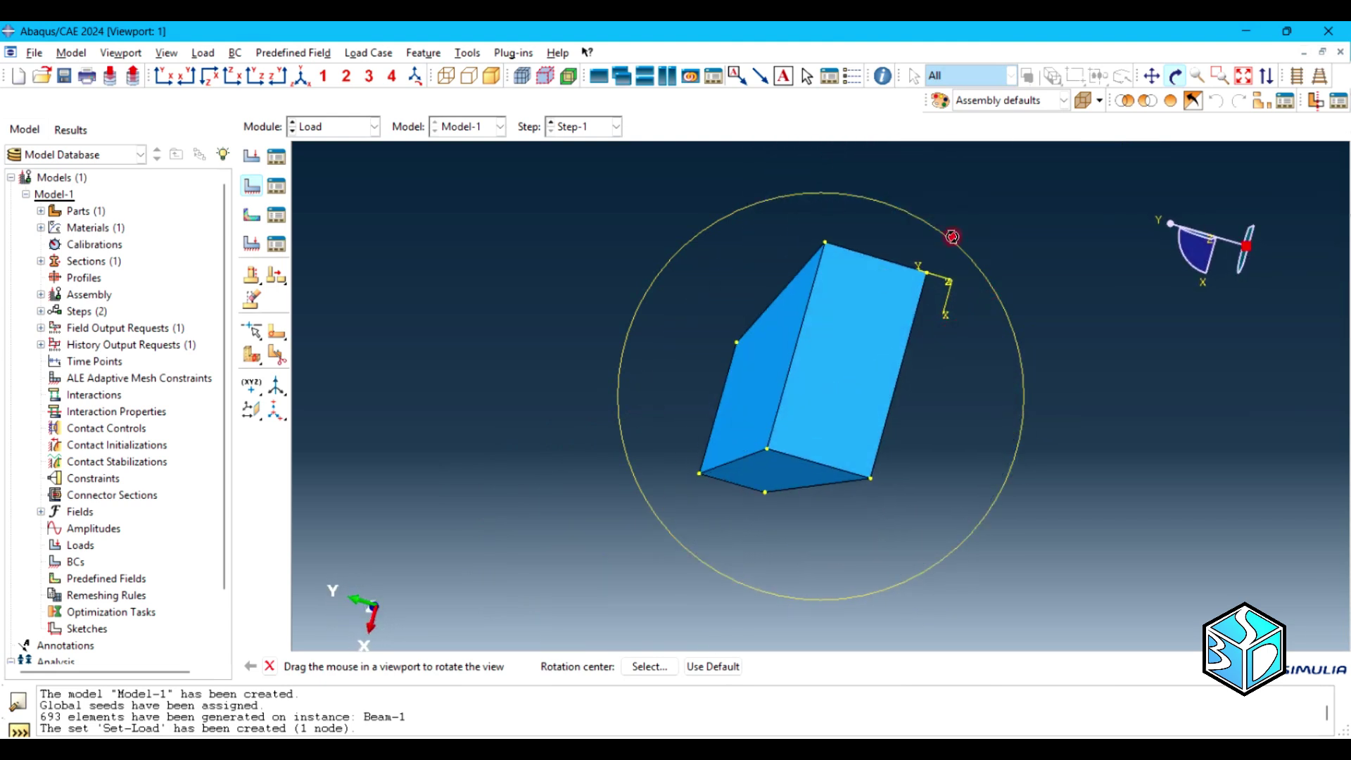
left_click(1176, 76)
left_click(836, 359)
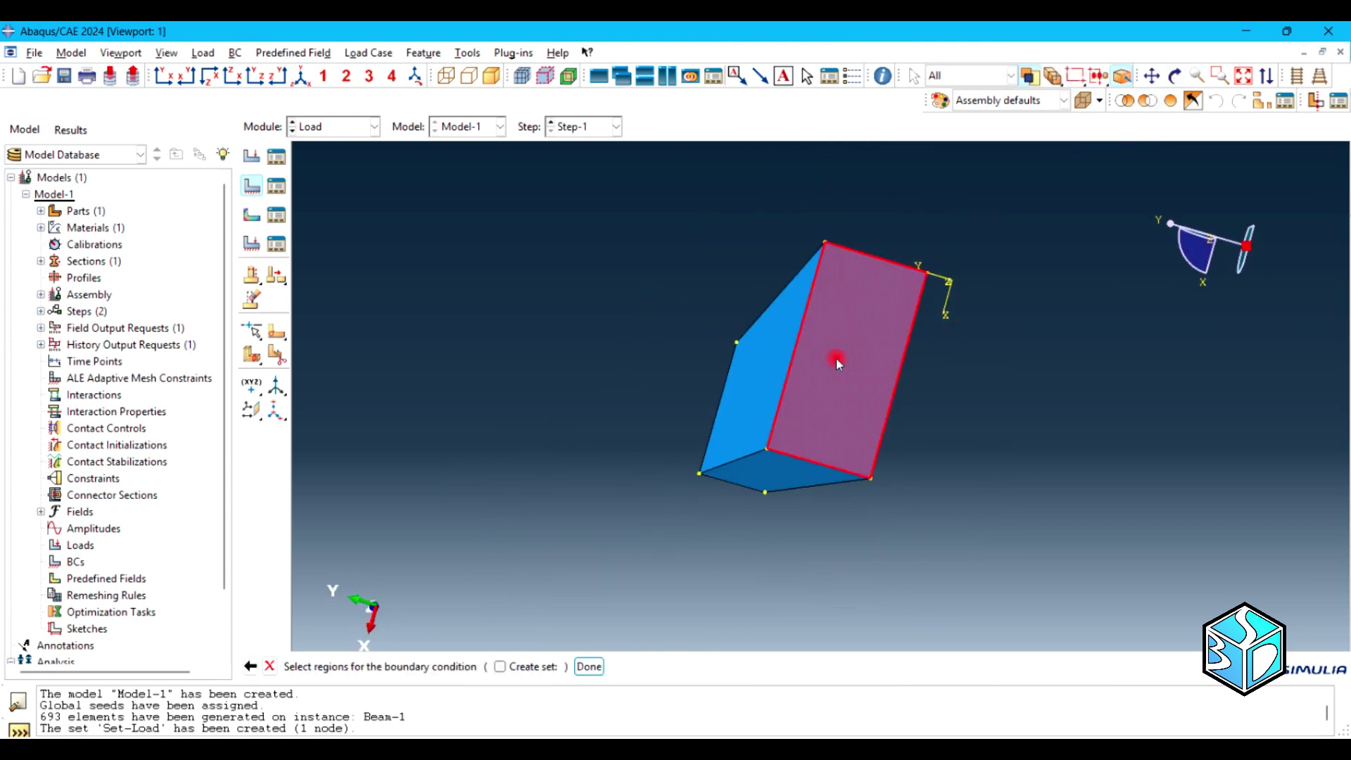
left_click(590, 667)
left_click(153, 395)
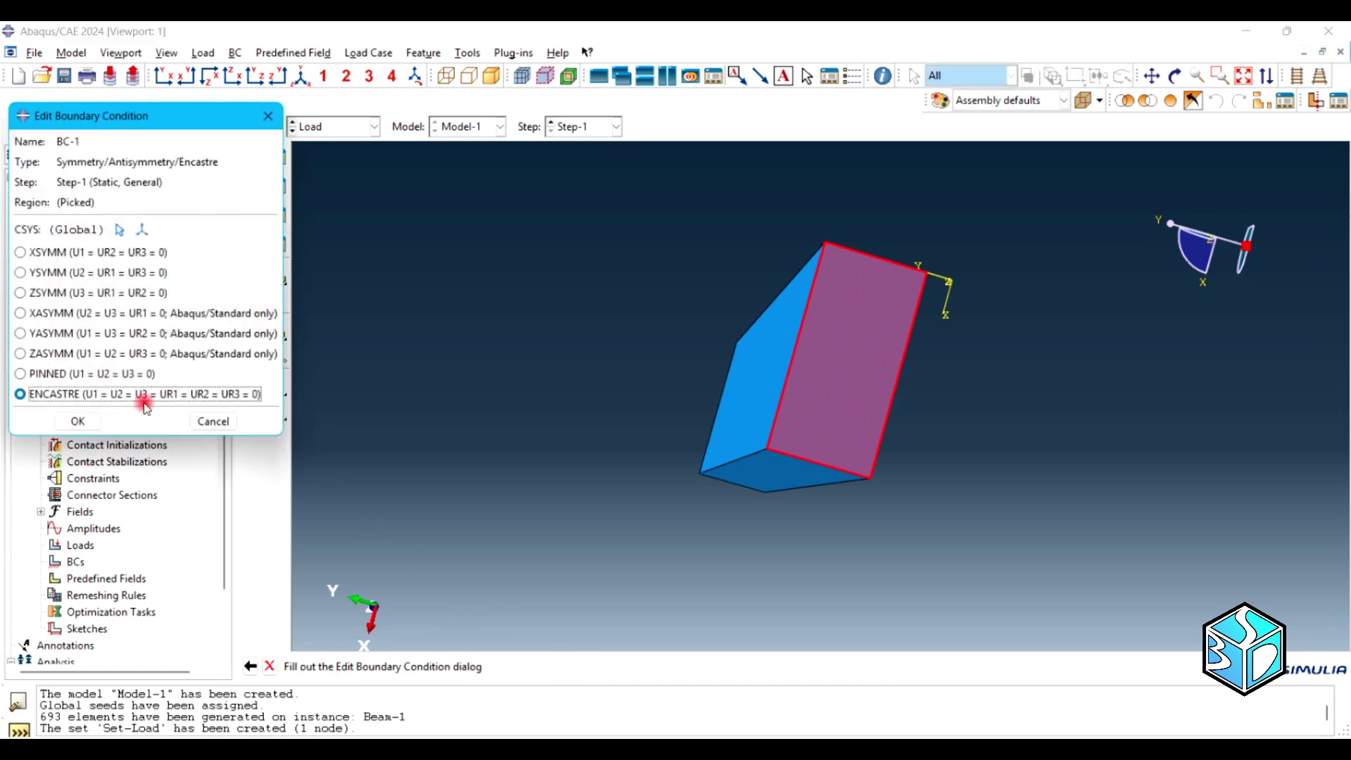
left_click(80, 421)
left_click(301, 76)
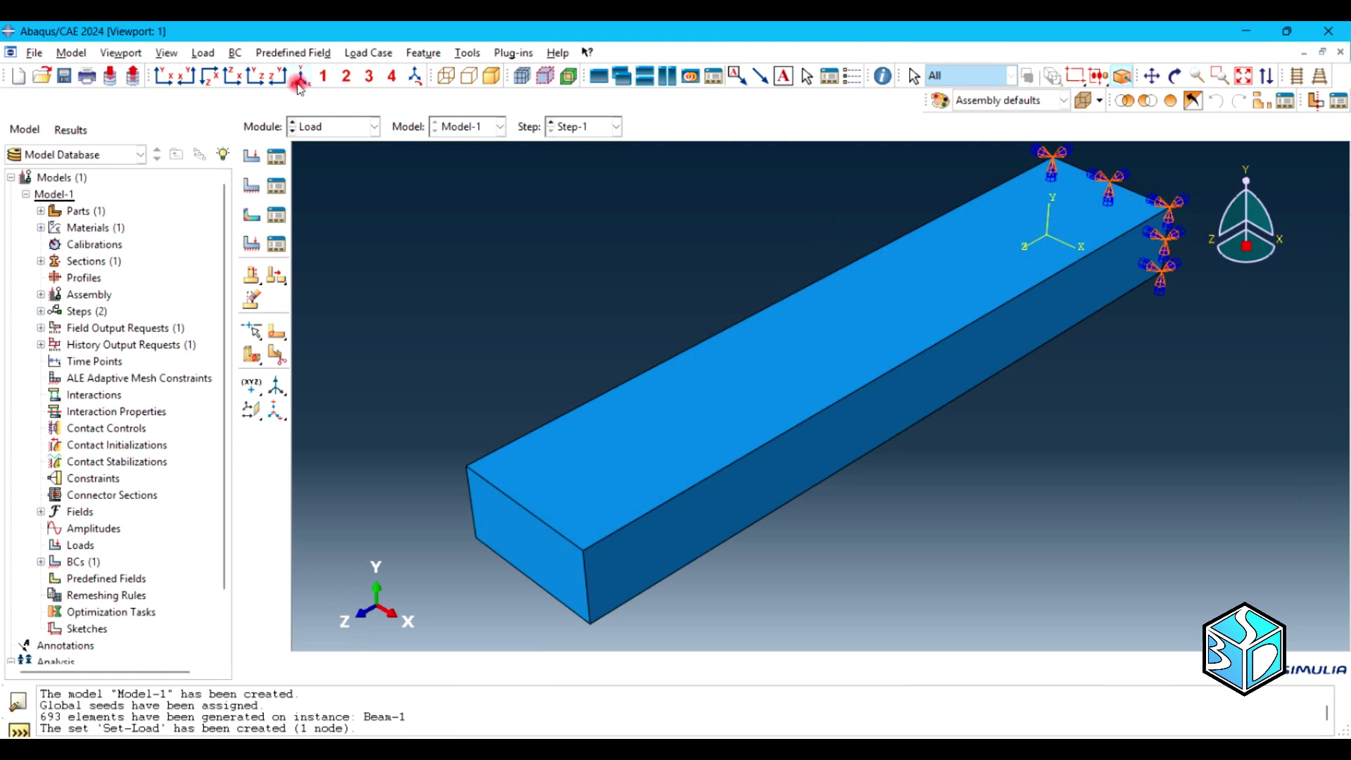
left_click(251, 156)
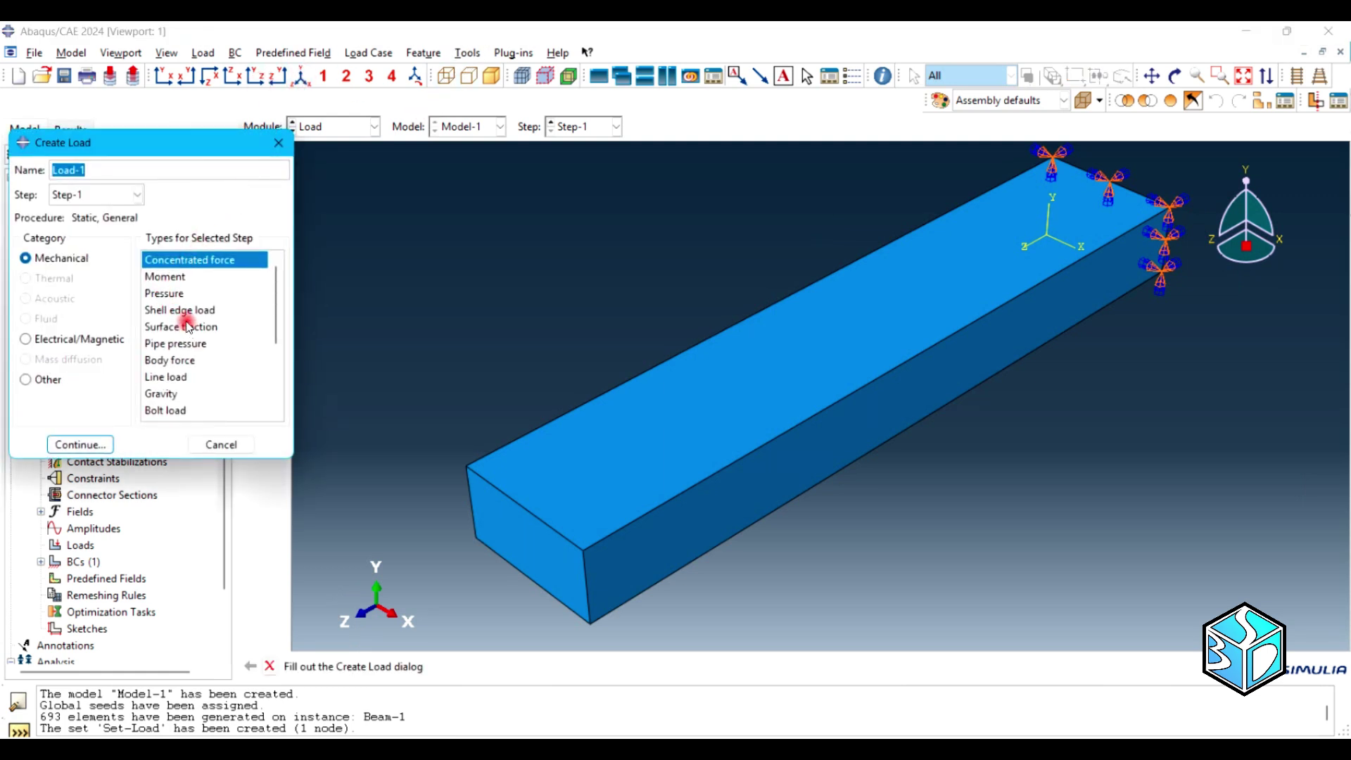
Apply a concentrated force to Set-Load with CF1 0, CF2 -100 and CF3 0.
left_click(80, 444)
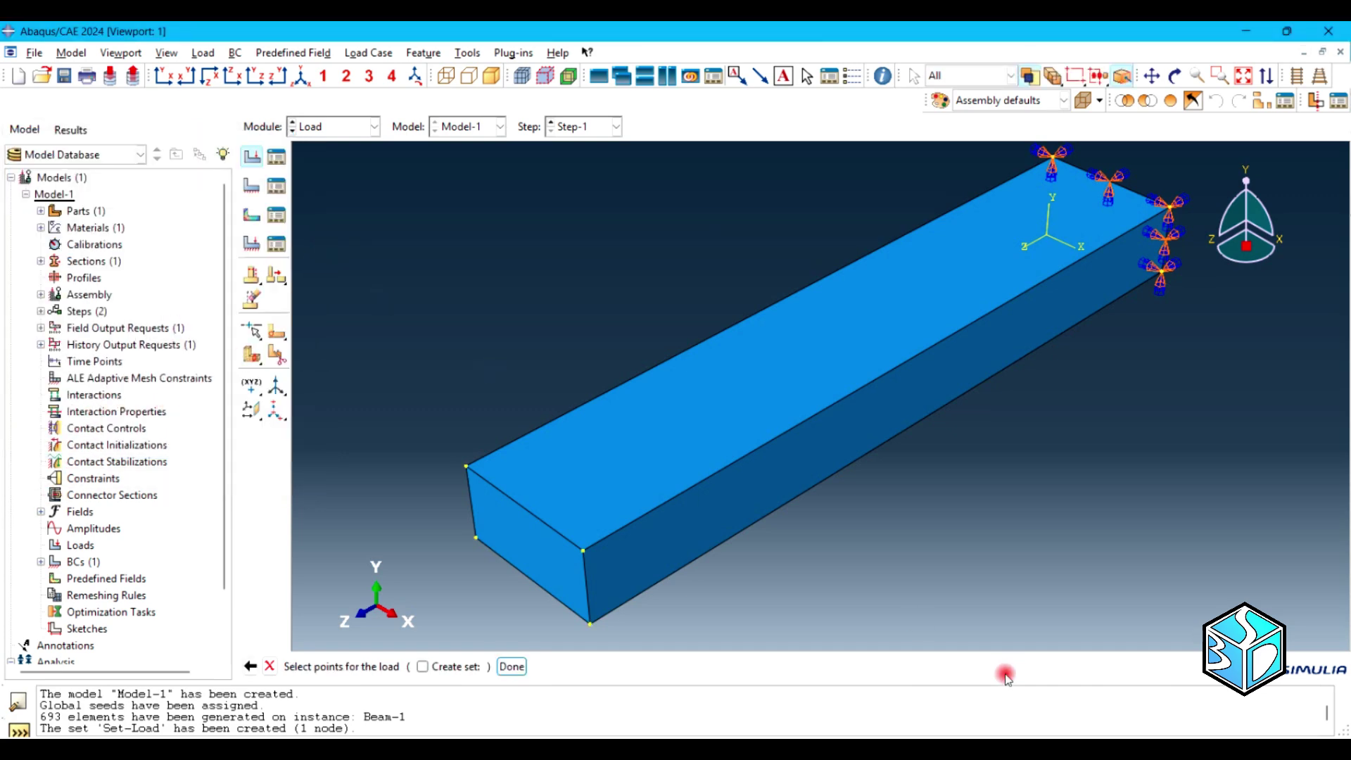
left_click(1290, 676)
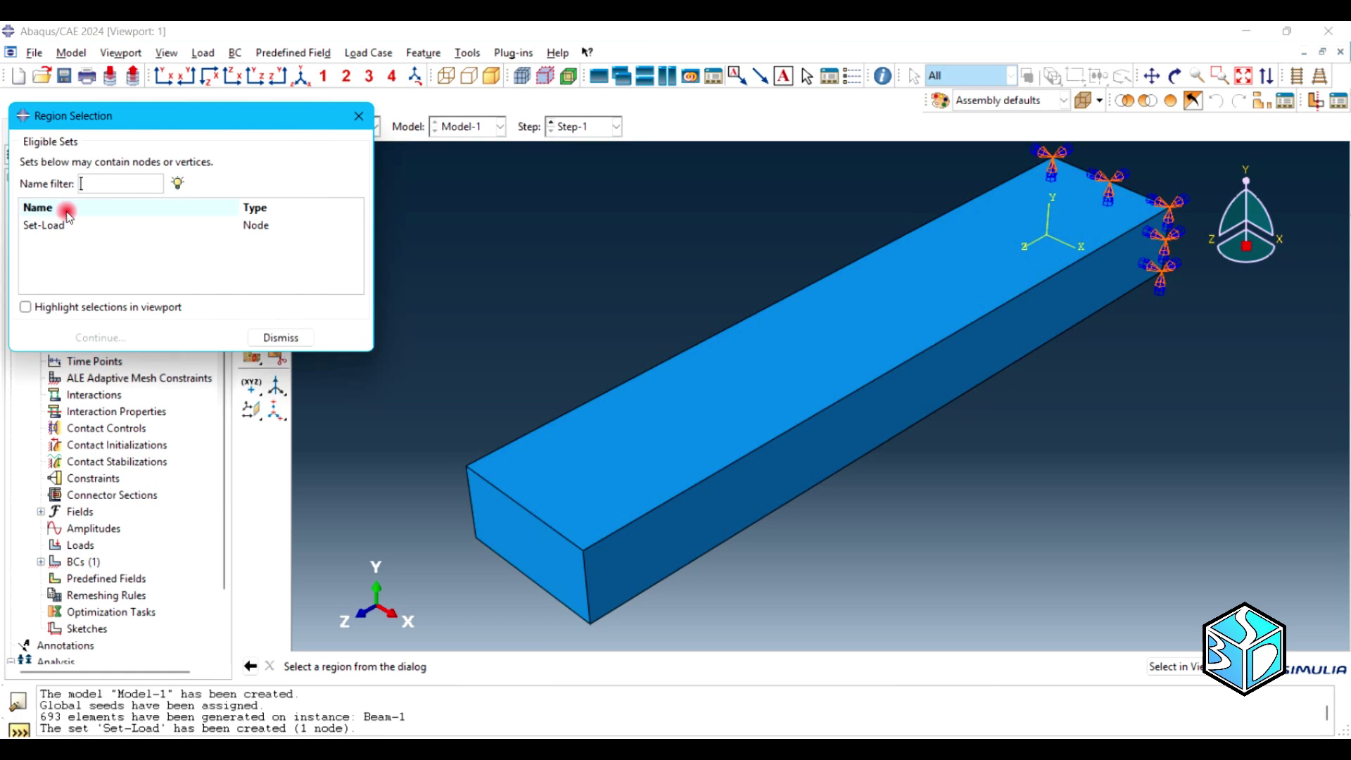
left_click(62, 227)
left_click(81, 337)
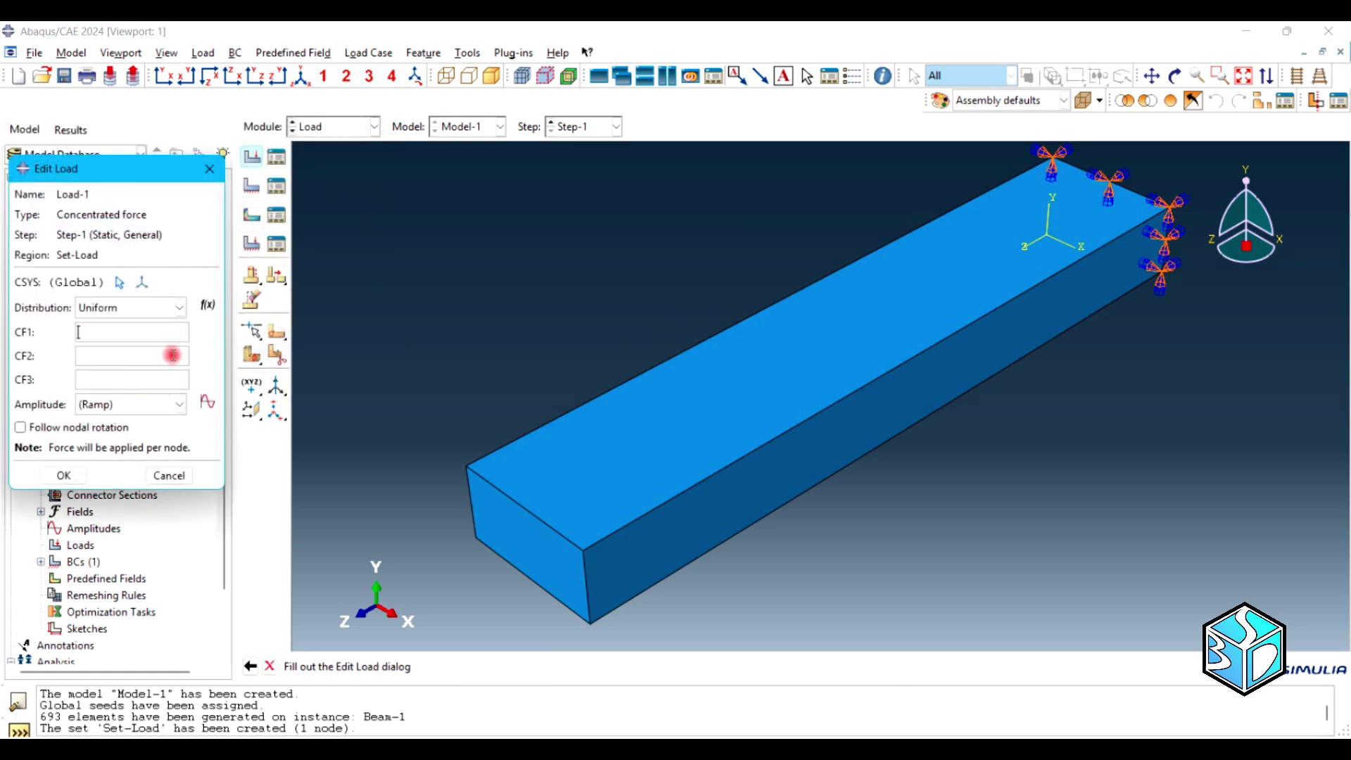
type("0")
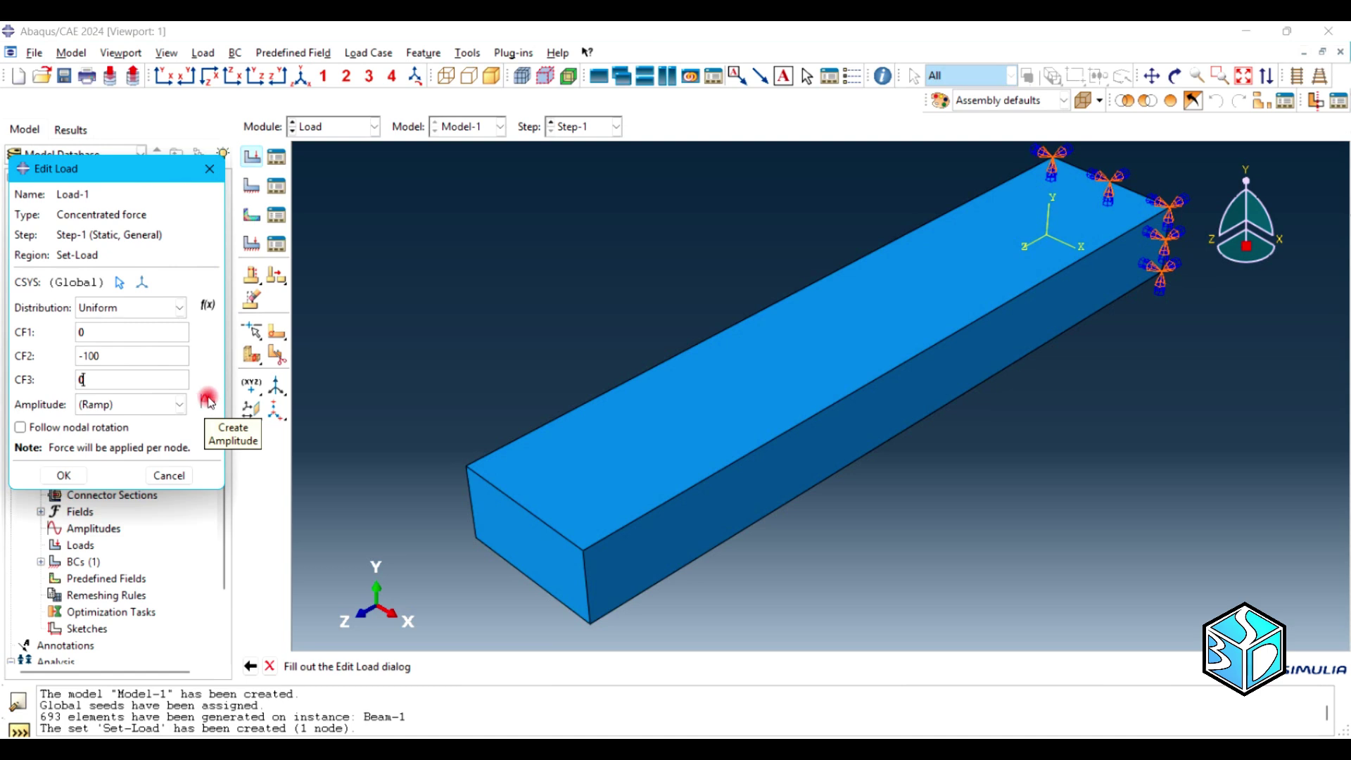
left_click(208, 402)
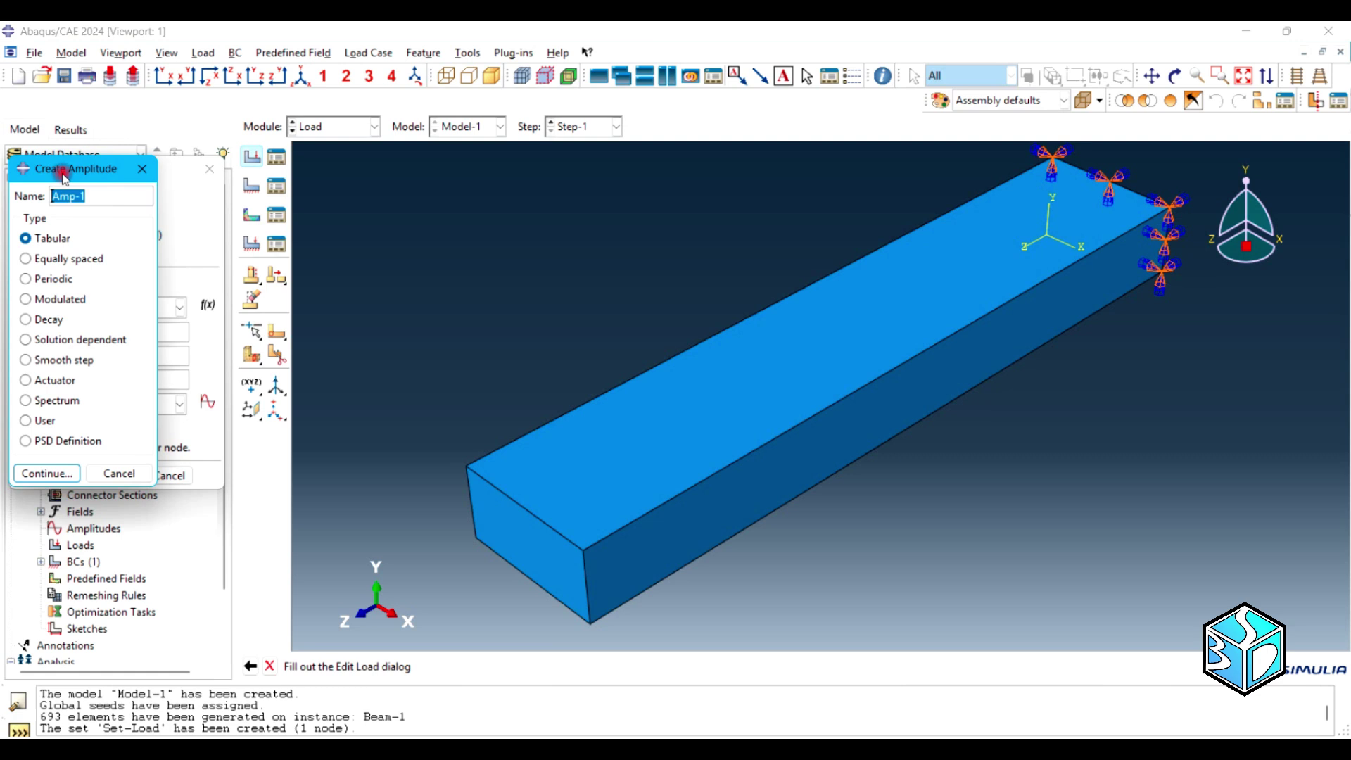
Create amplitude Amp-1 as Equally spaced, with values 0 and 1.
left_click_drag(67, 172, 293, 179)
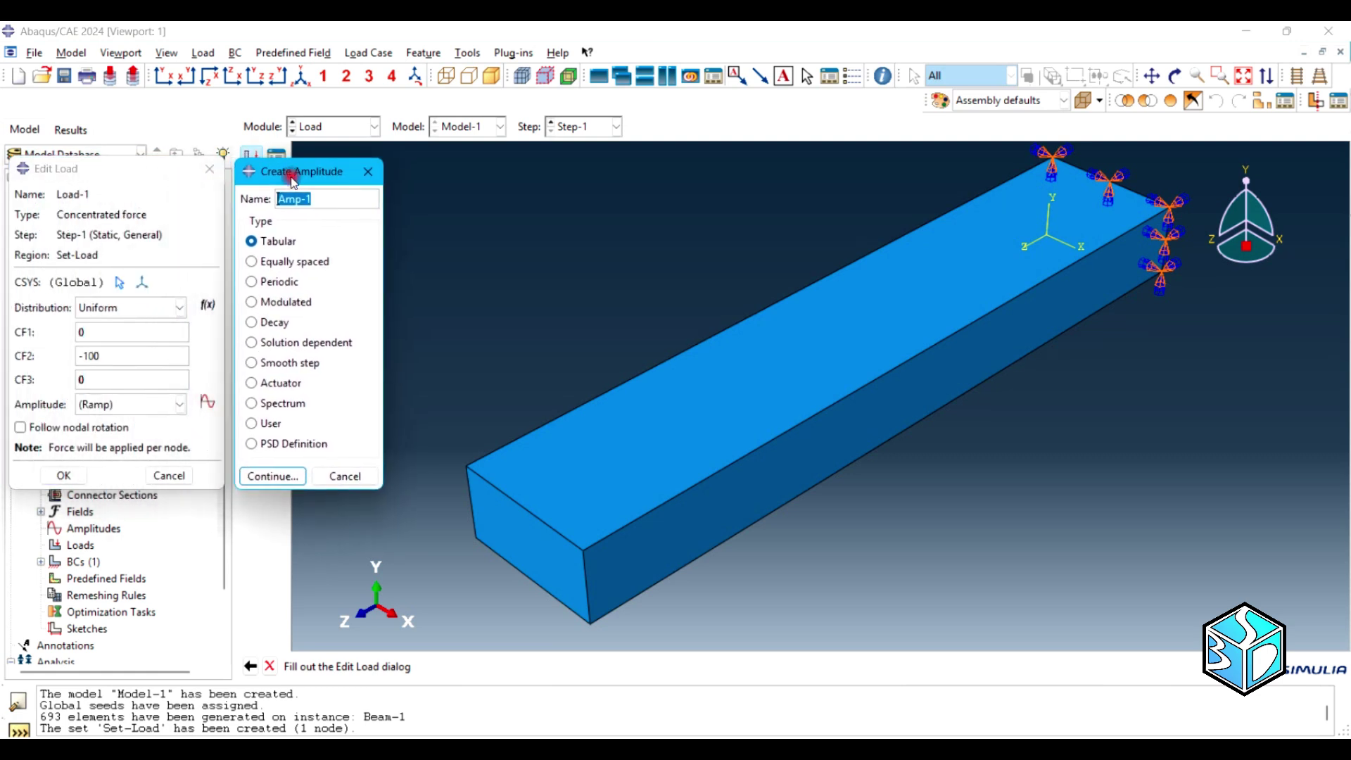
left_click(288, 263)
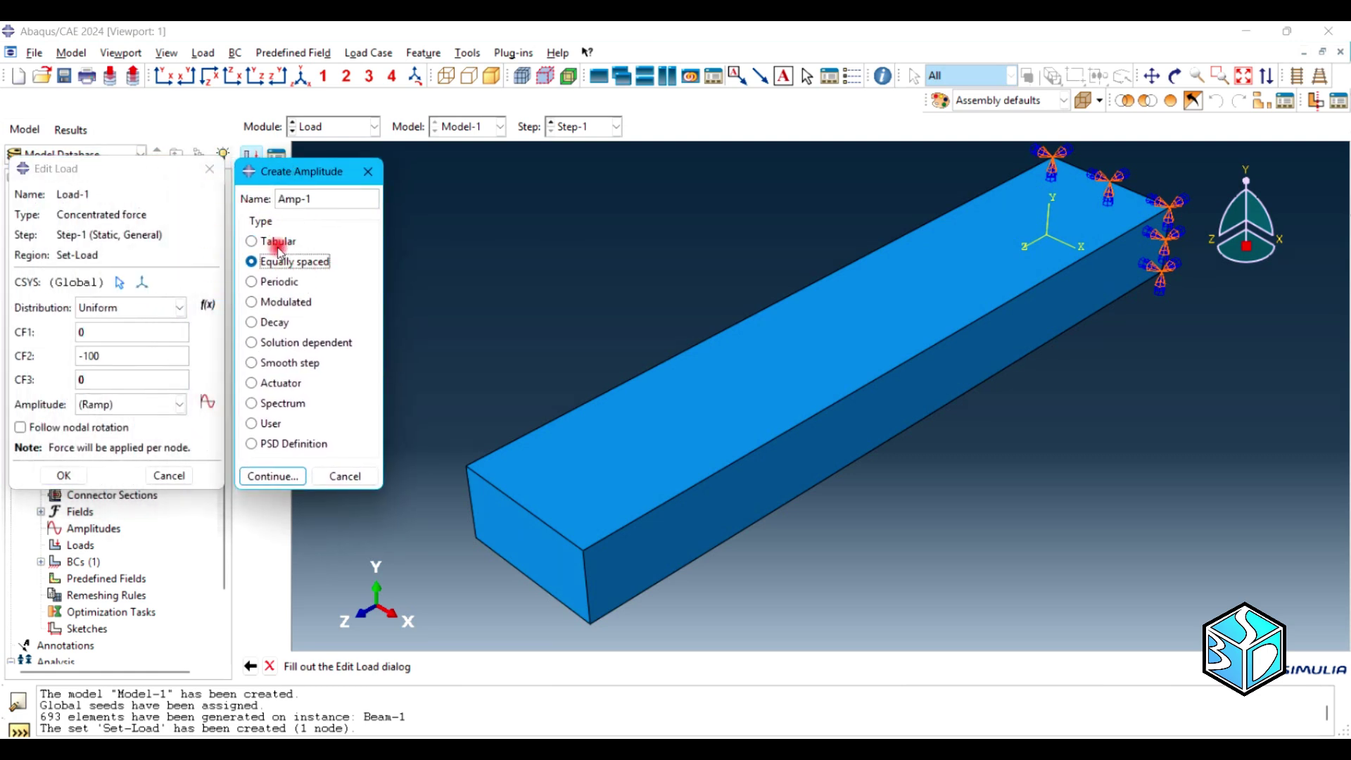
left_click(285, 243)
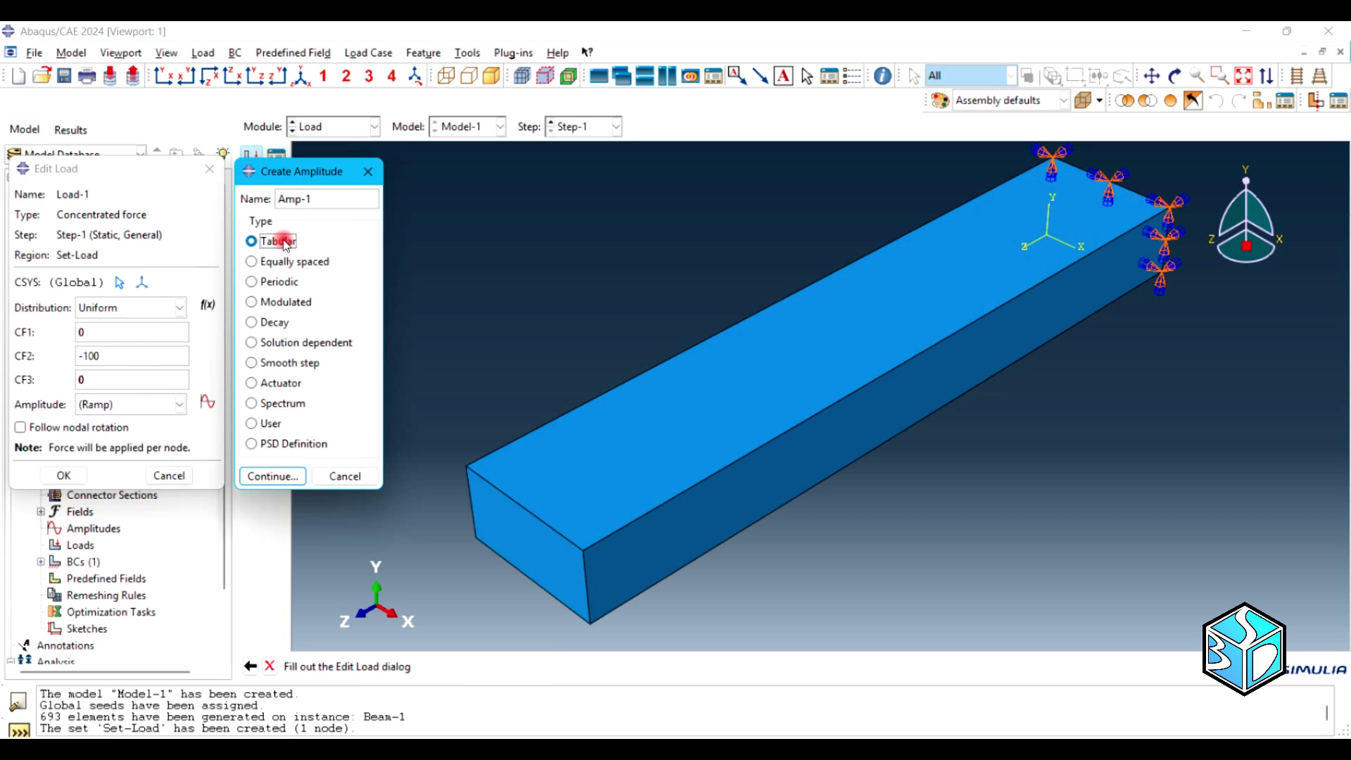
left_click(279, 284)
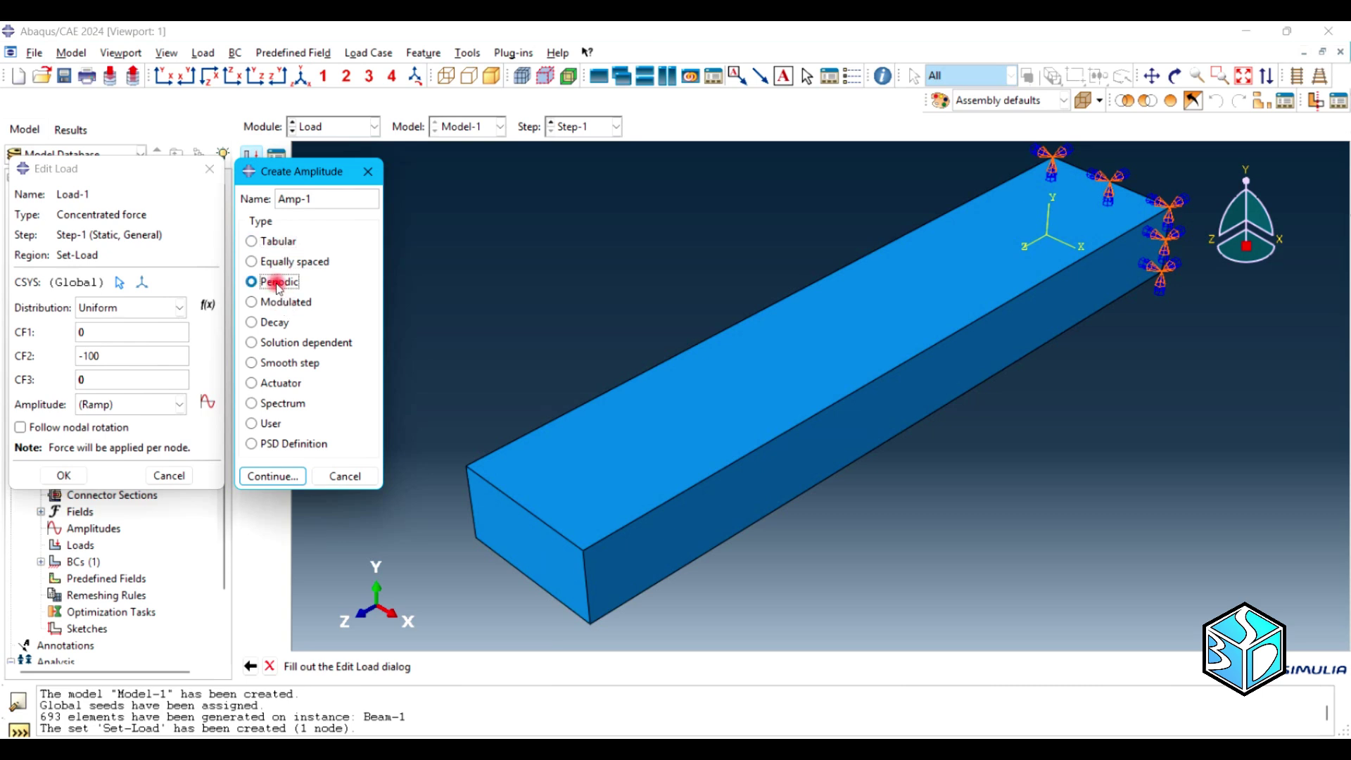
left_click(282, 262)
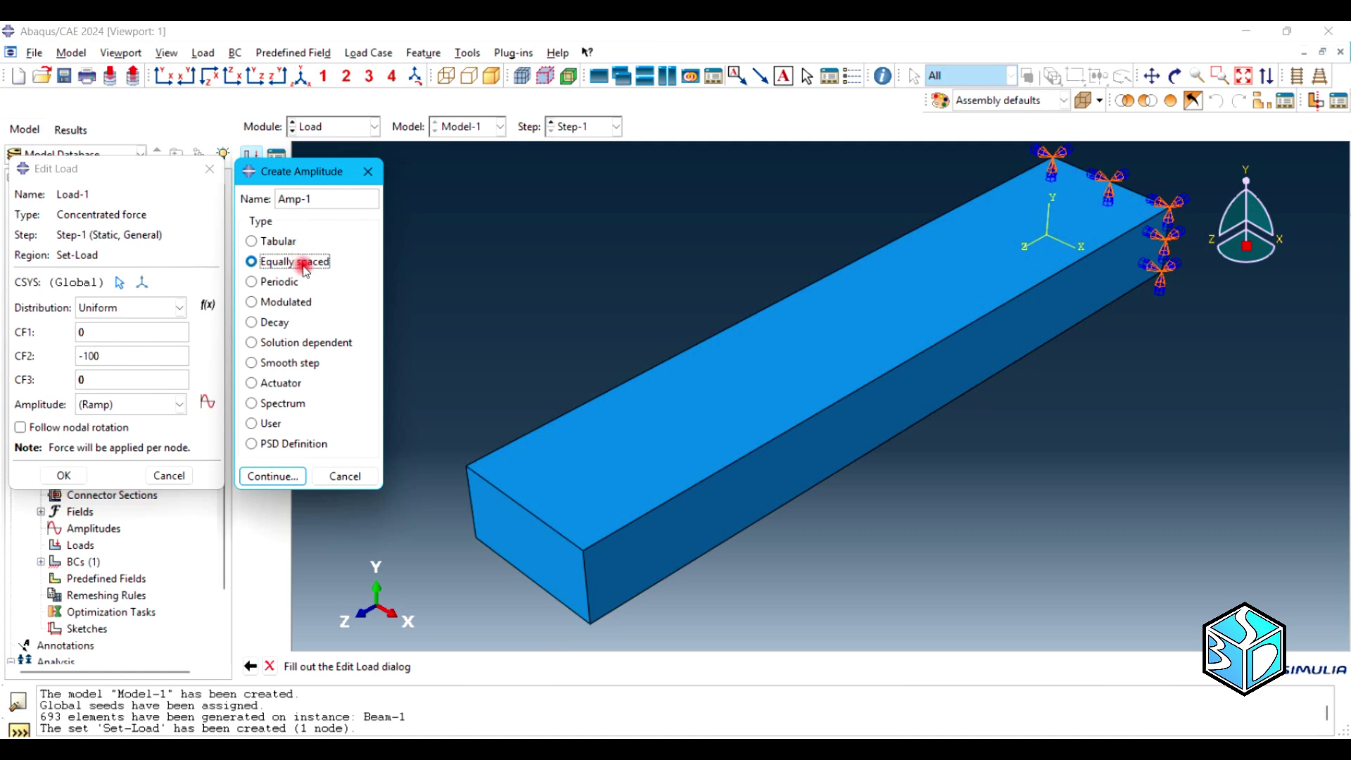
left_click(271, 479)
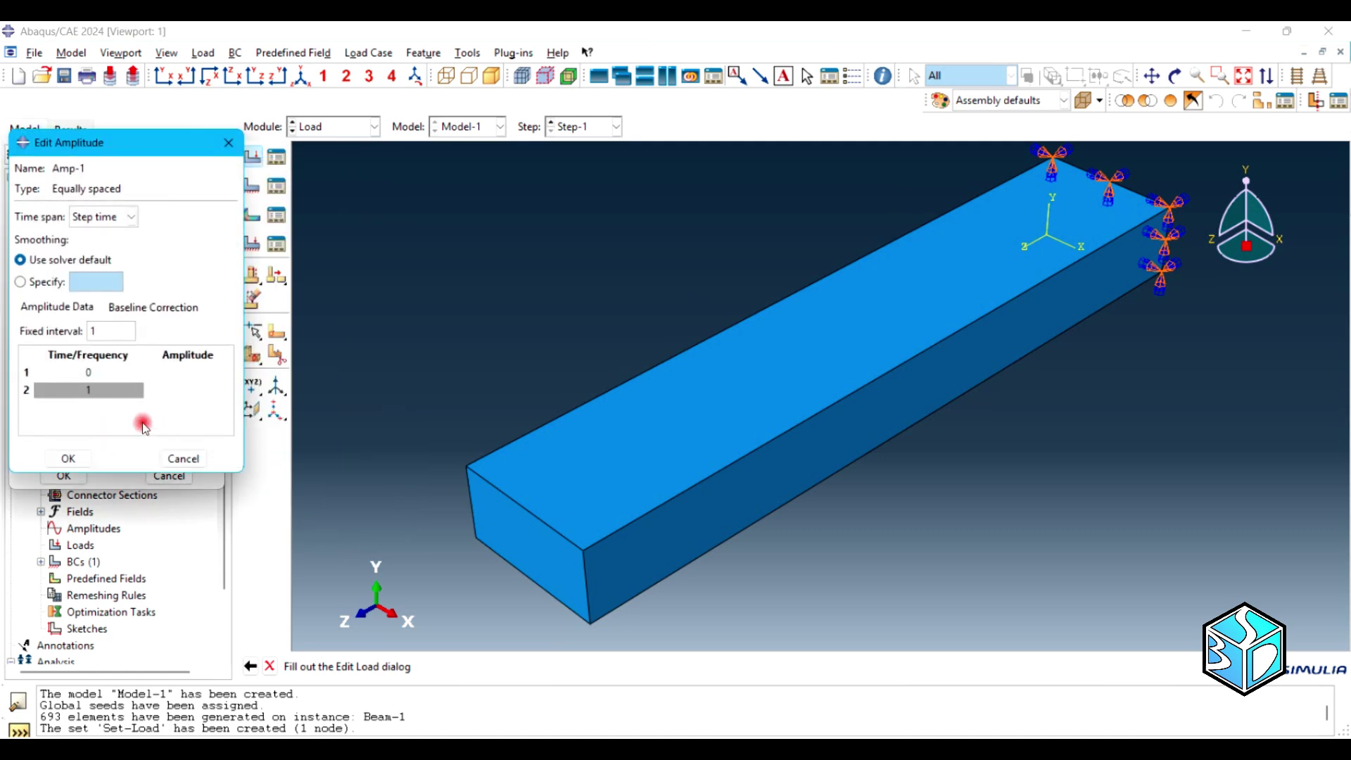
left_click(87, 375)
left_click(172, 371)
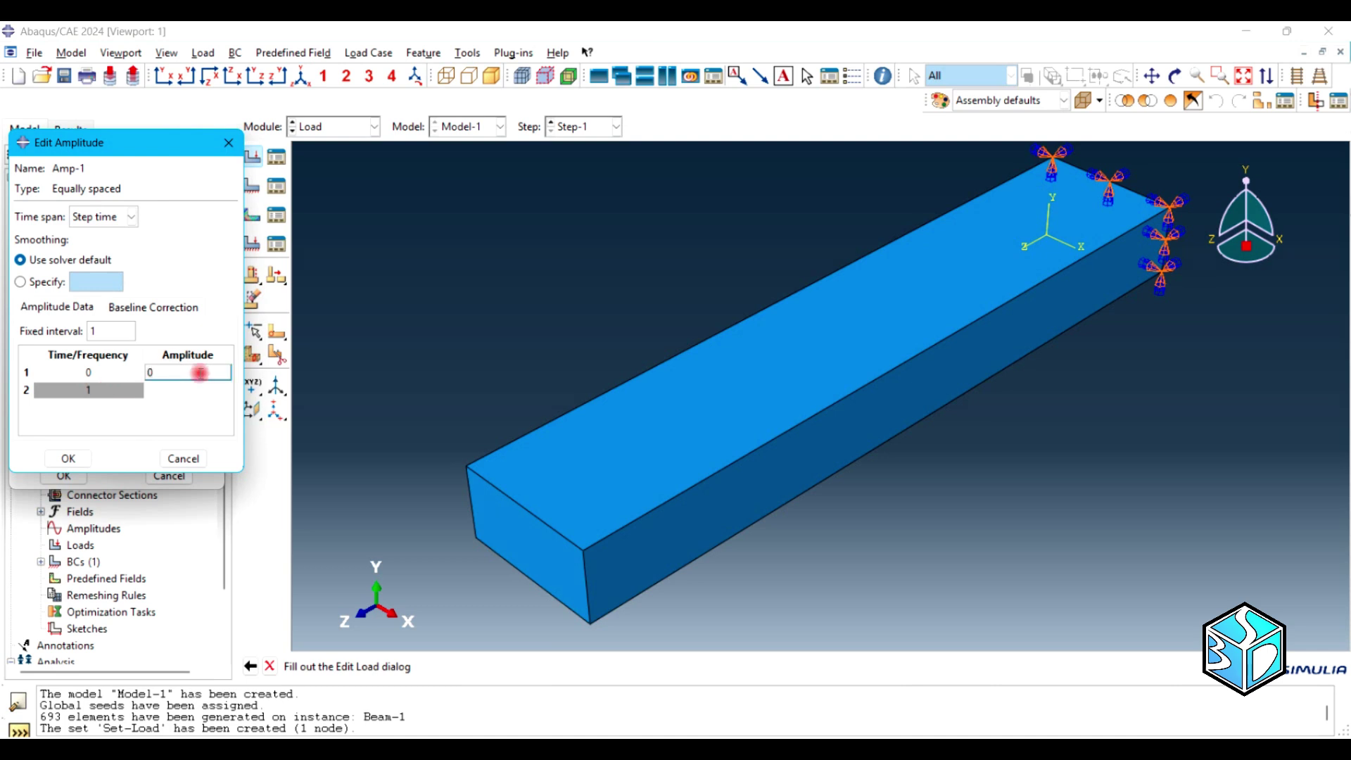
left_click(170, 390)
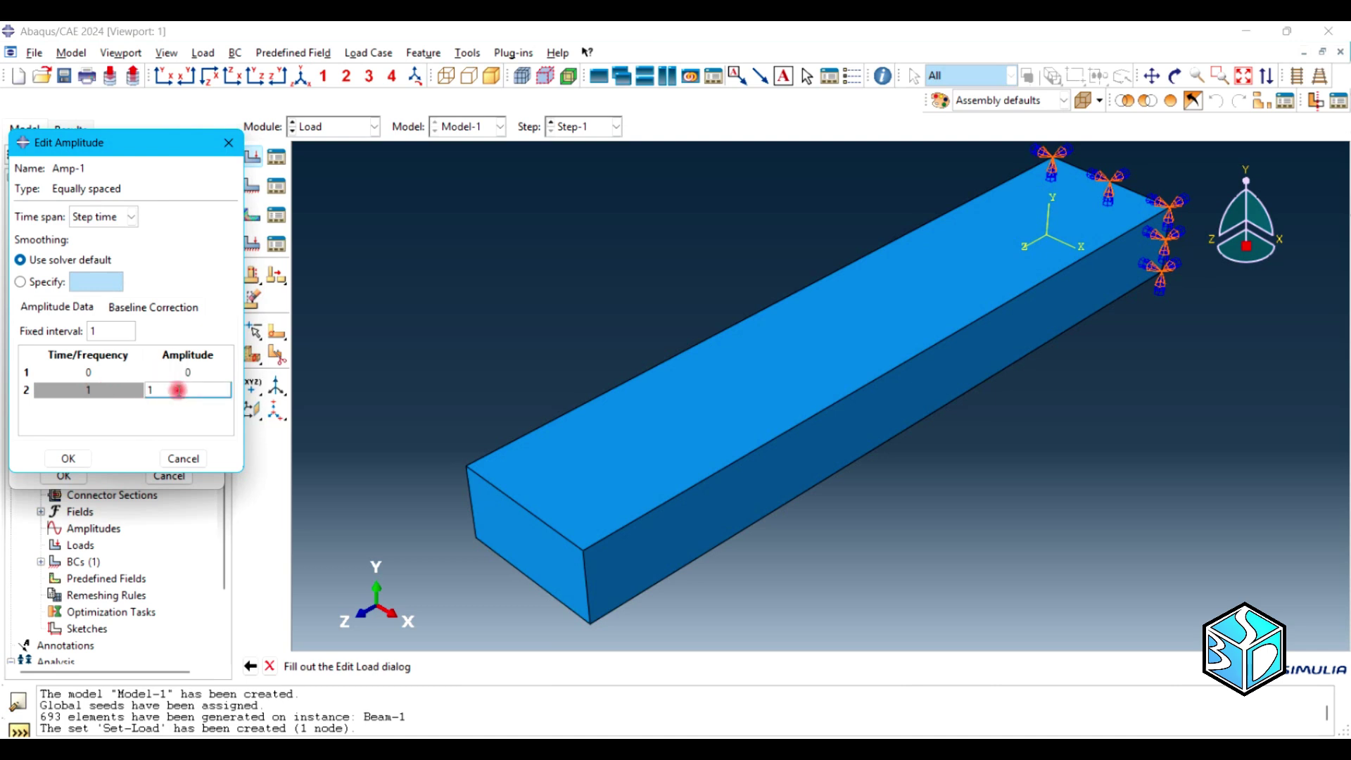
left_click(68, 458)
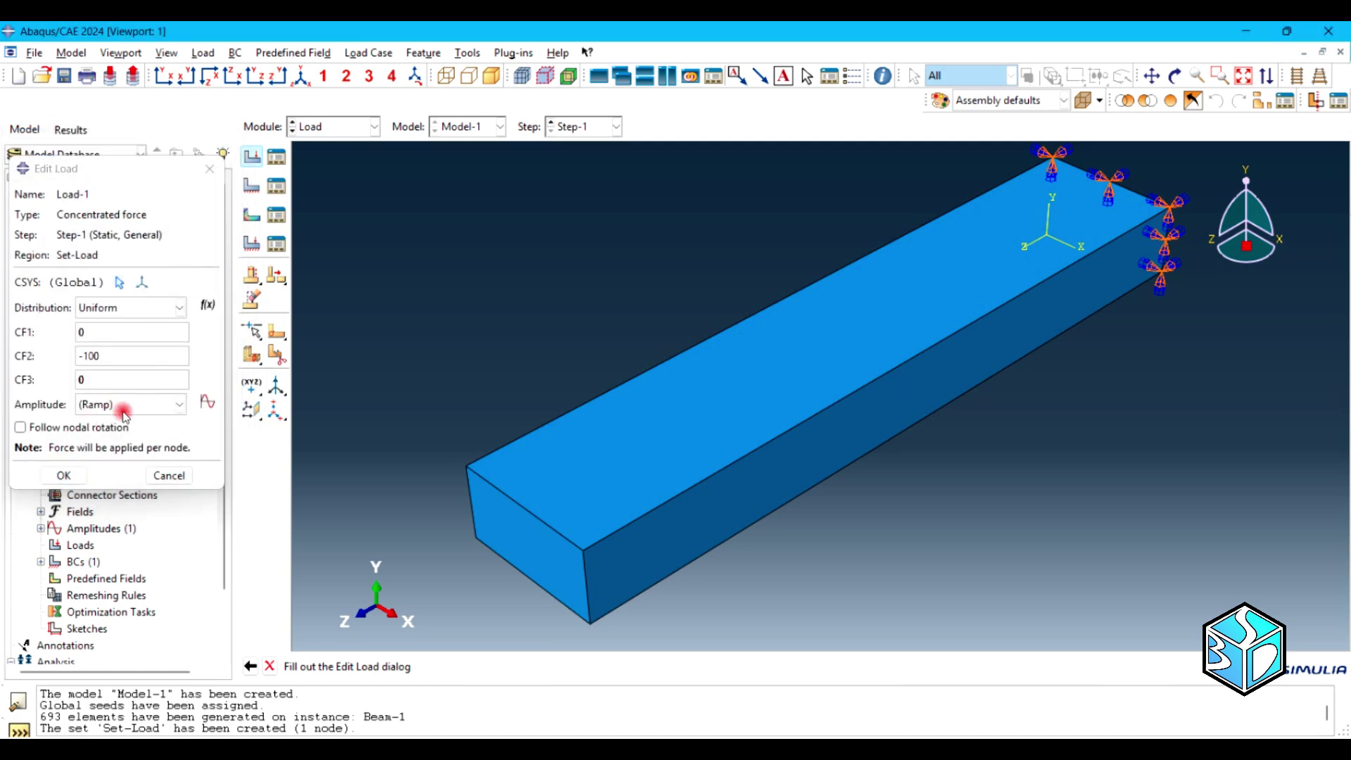
Apply Amp-1 to the downward 100-unit tip load and create Load-1.
left_click(123, 413)
left_click(120, 436)
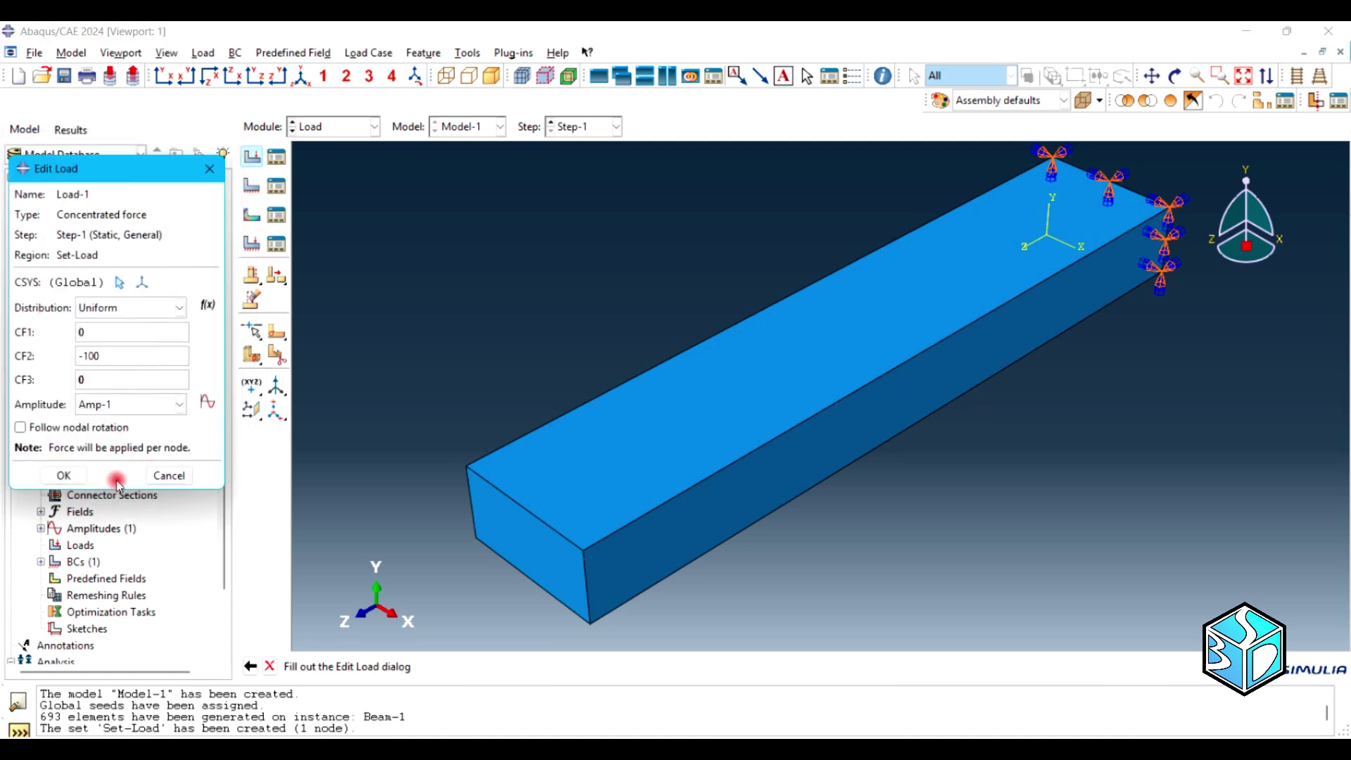
left_click(62, 475)
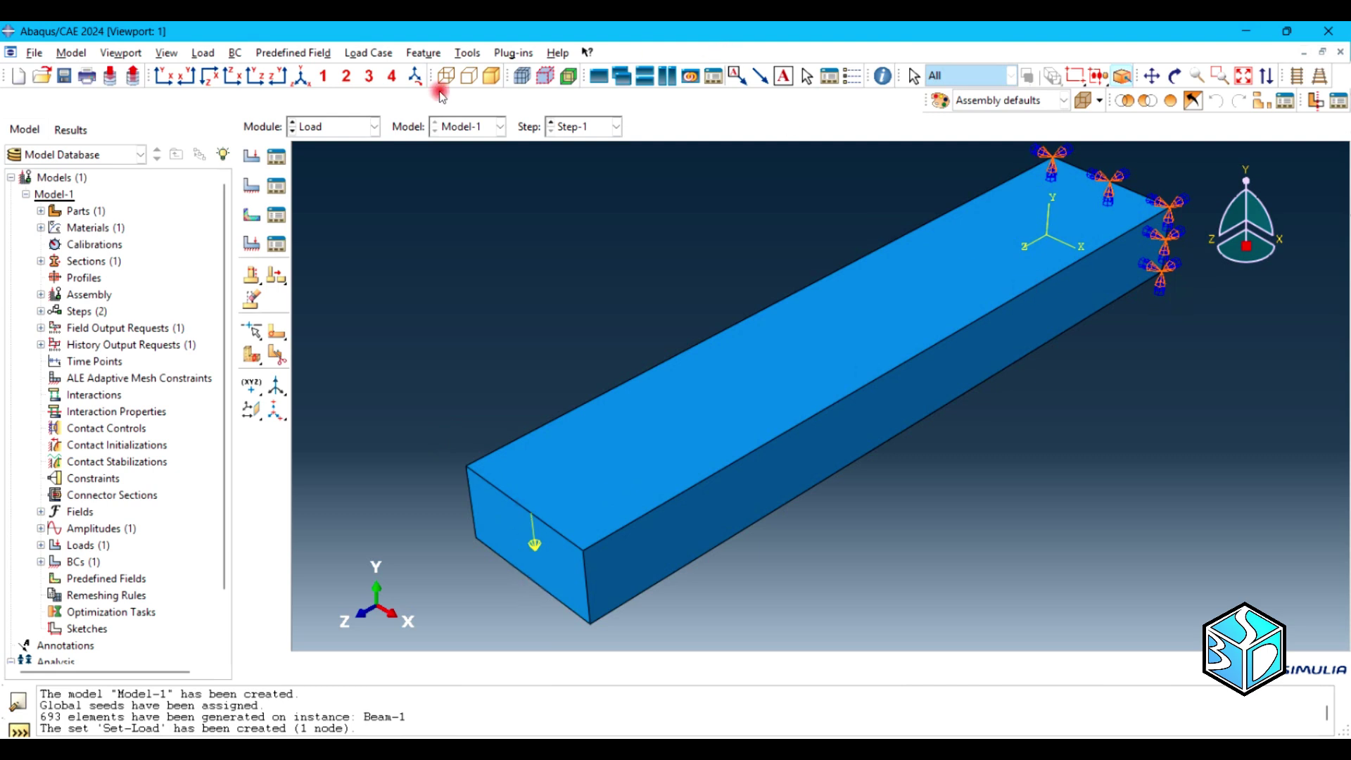
In the Job module, create analysis job Job-CBS with default job settings.
left_click(364, 133)
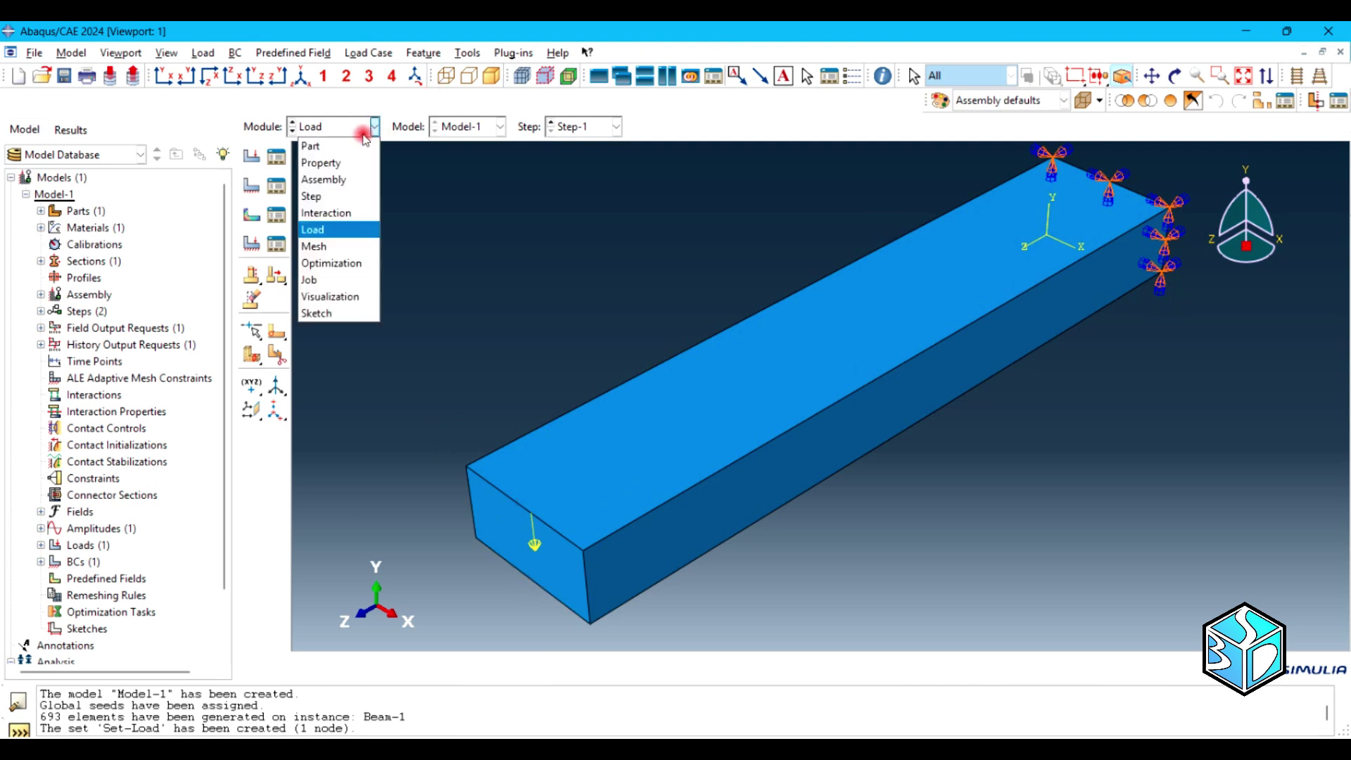
left_click(334, 279)
left_click(251, 133)
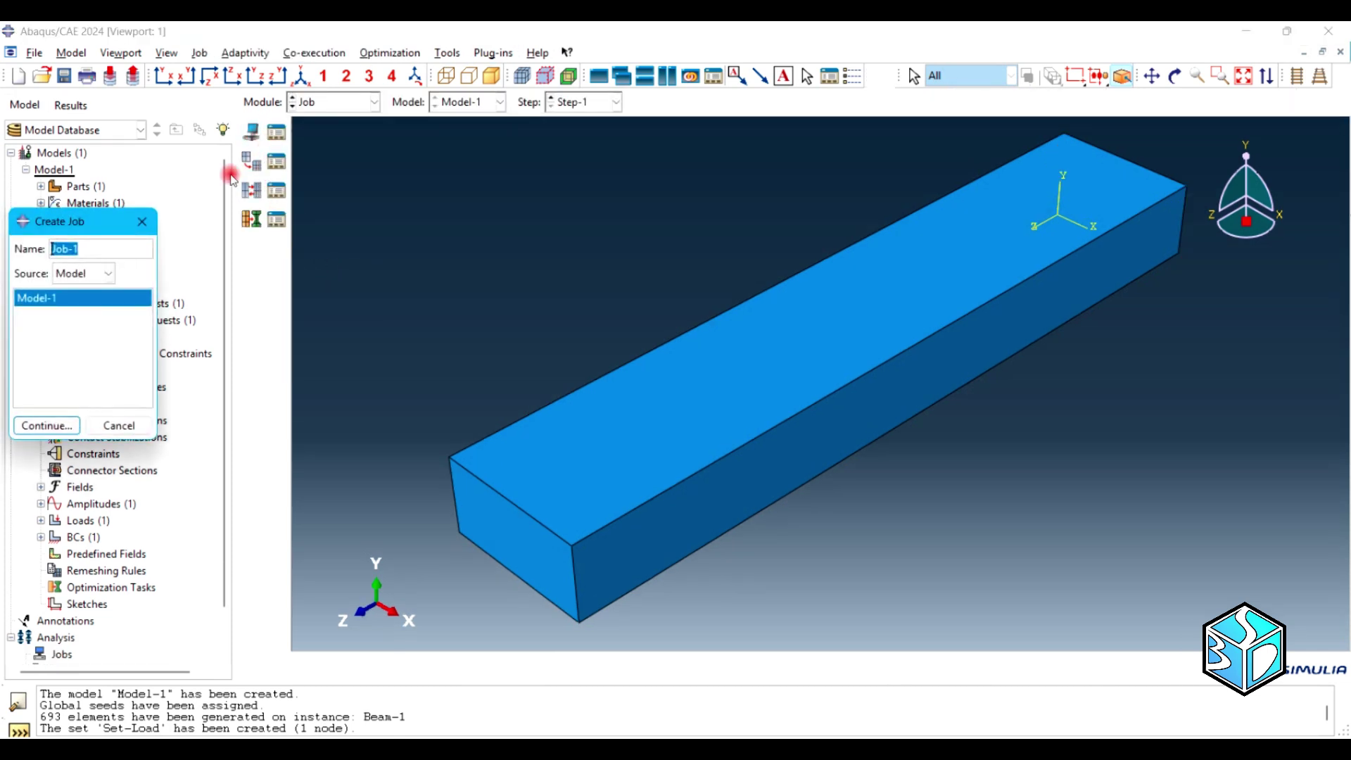
left_click(97, 249)
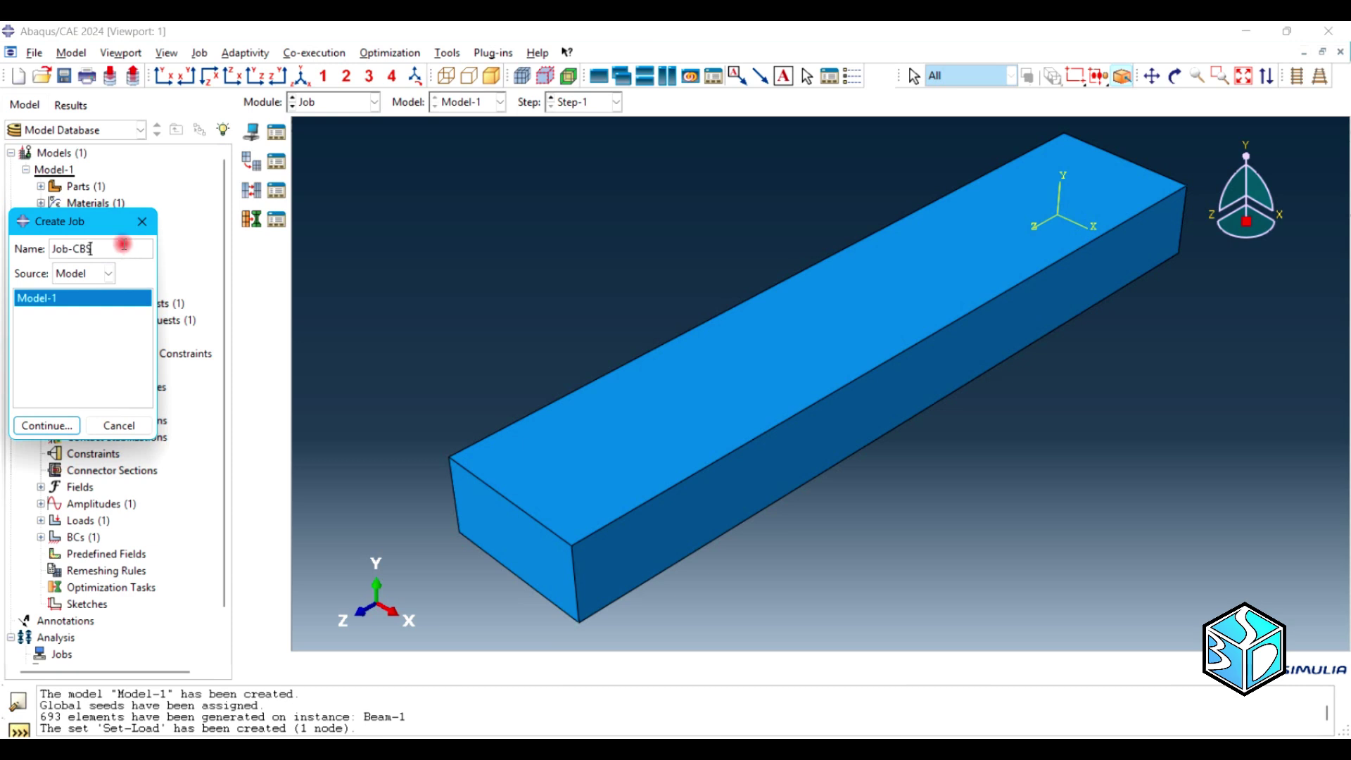
left_click(67, 426)
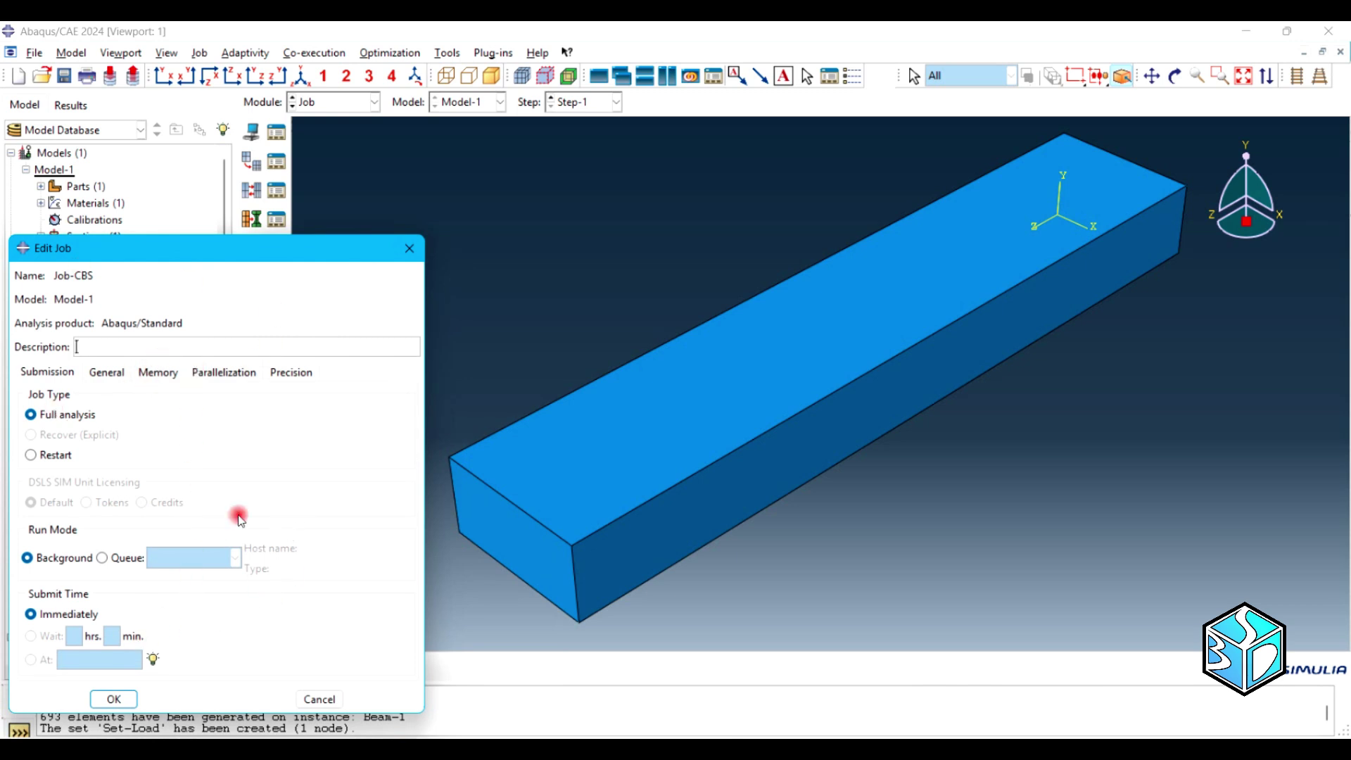
left_click_drag(211, 250, 561, 124)
left_click(465, 574)
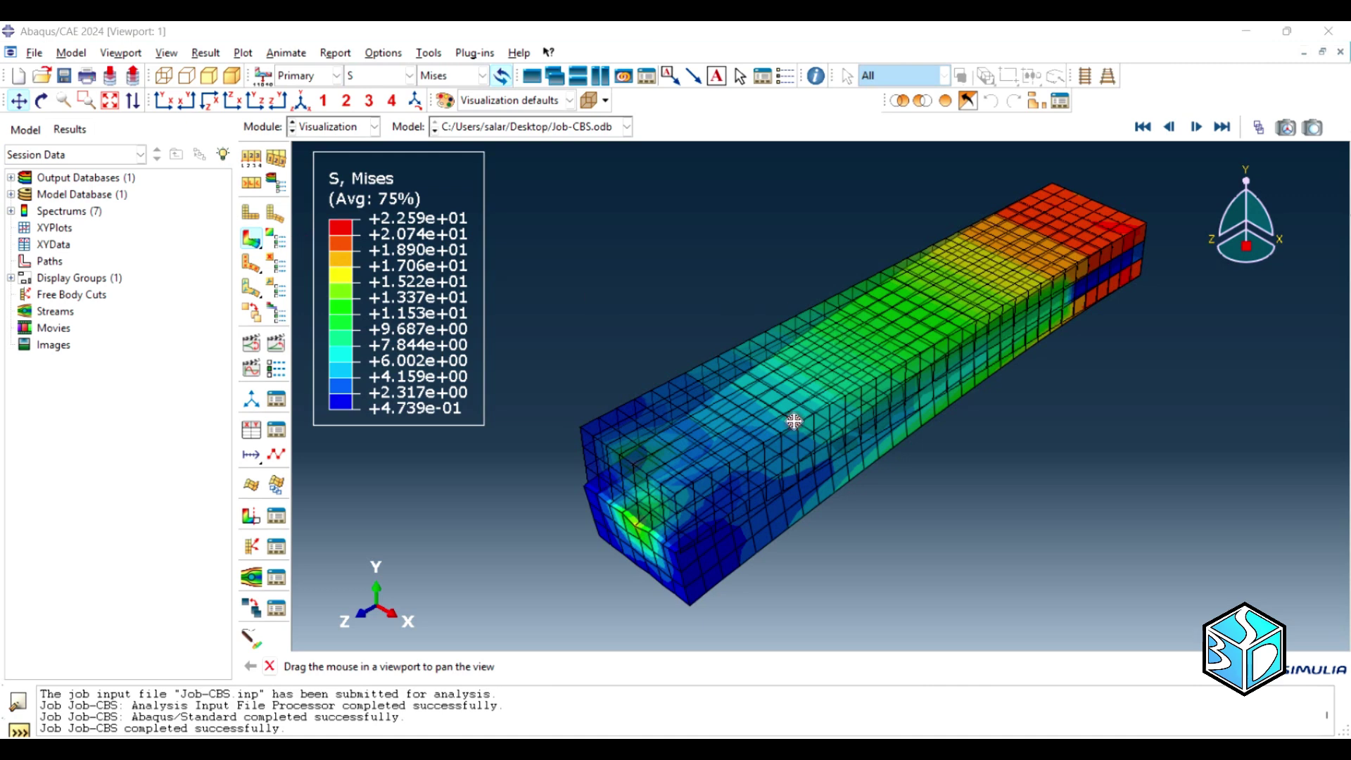
left_click(41, 102)
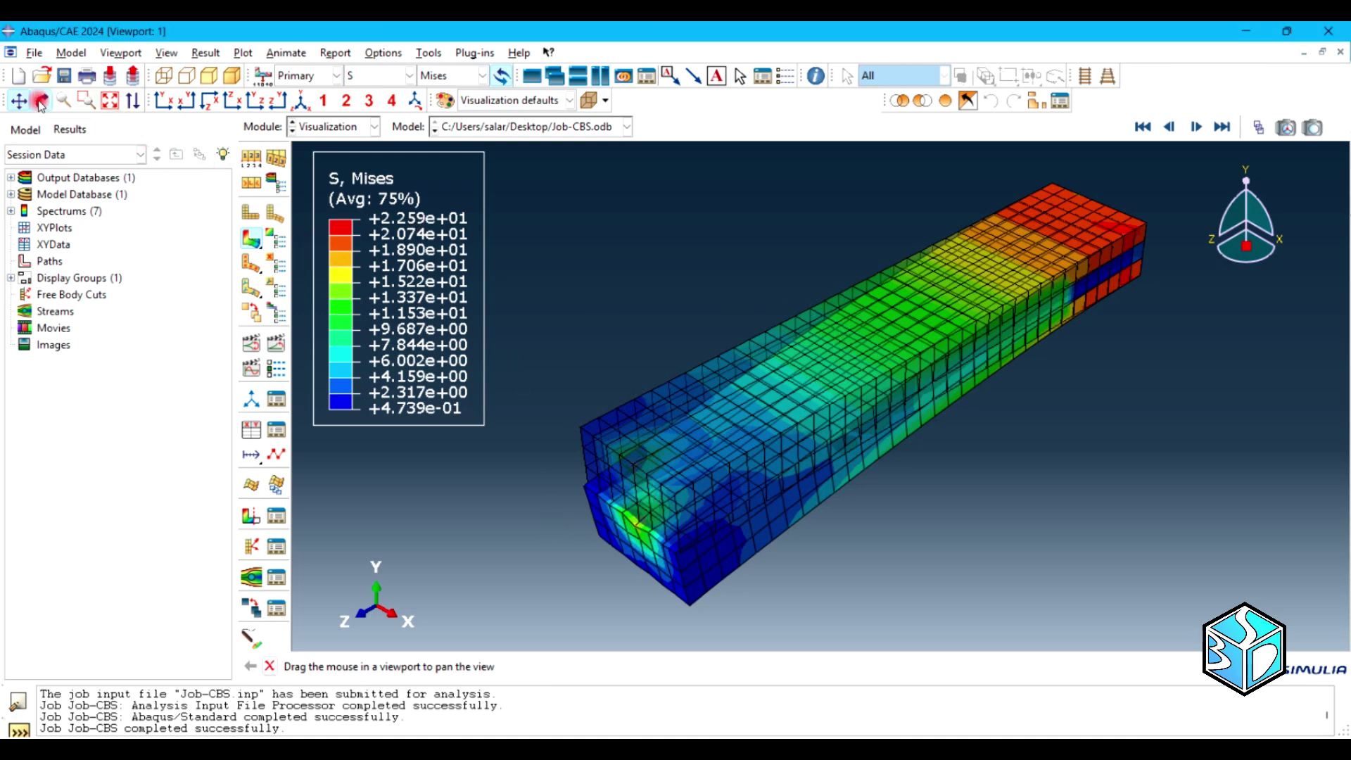
left_click_drag(678, 370, 896, 271)
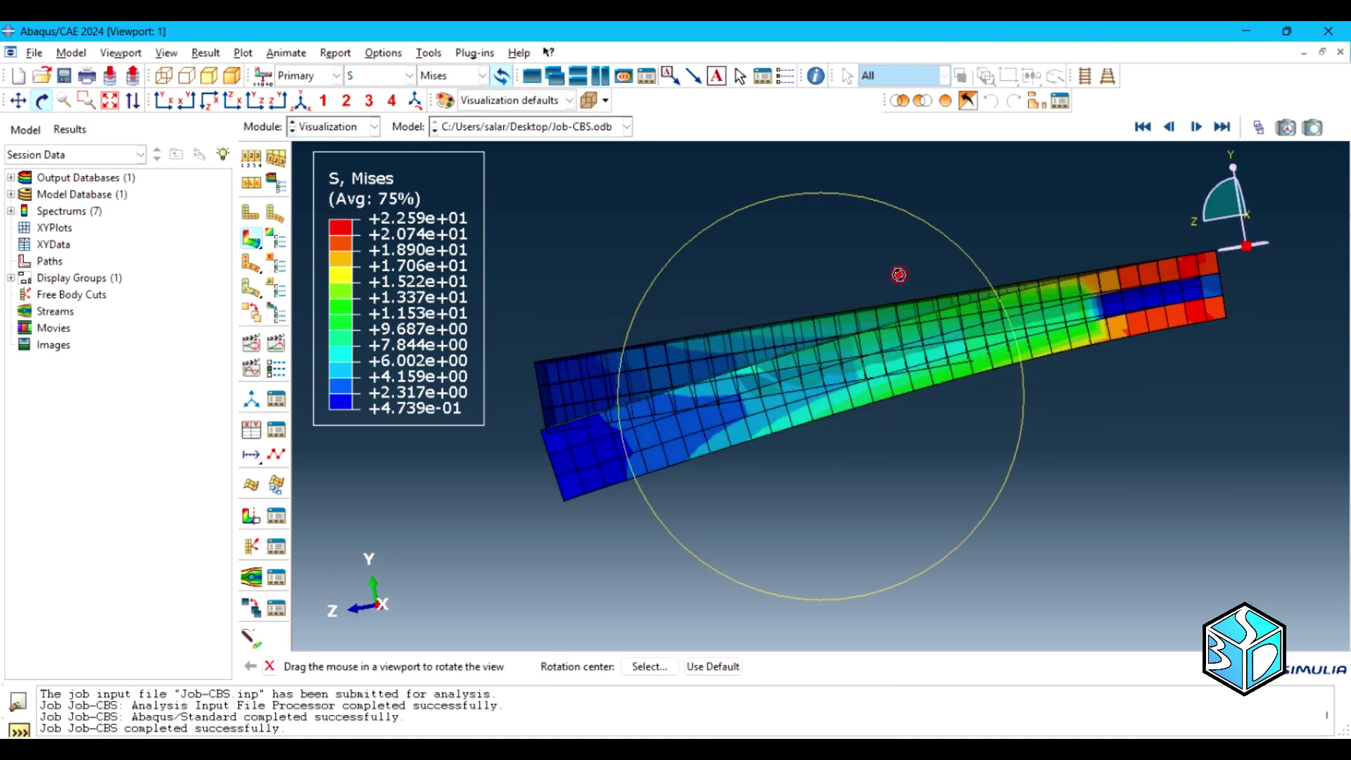
left_click(251, 241)
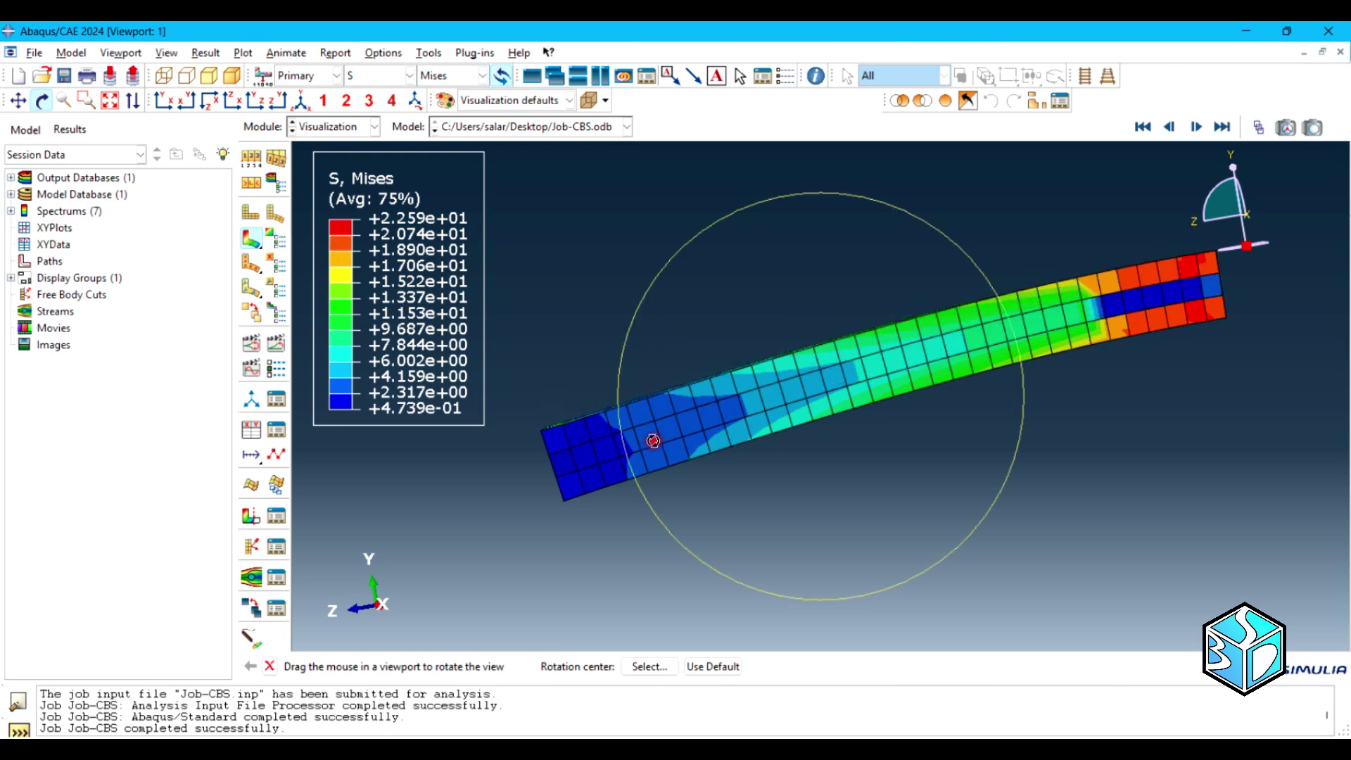
left_click_drag(653, 441, 637, 366)
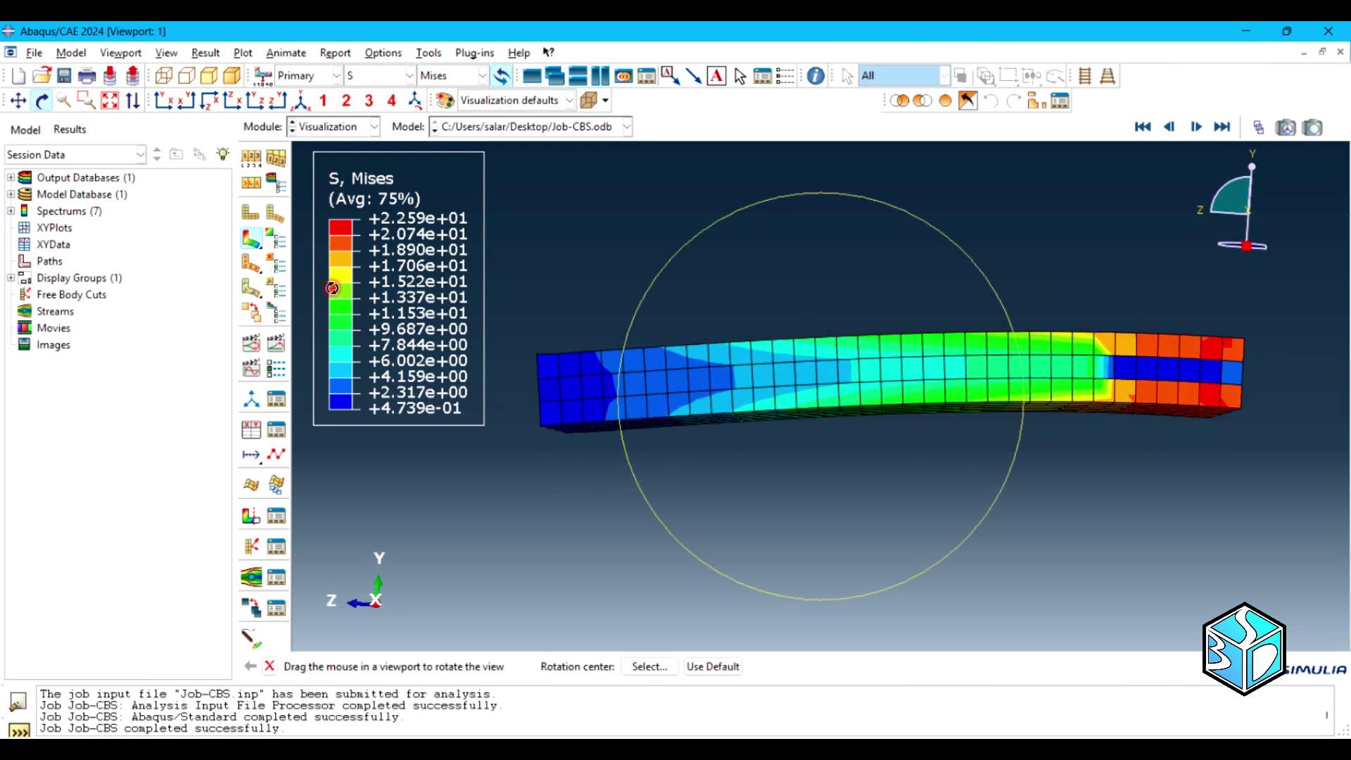
left_click(277, 213)
left_click_drag(807, 340, 876, 394)
left_click(245, 241)
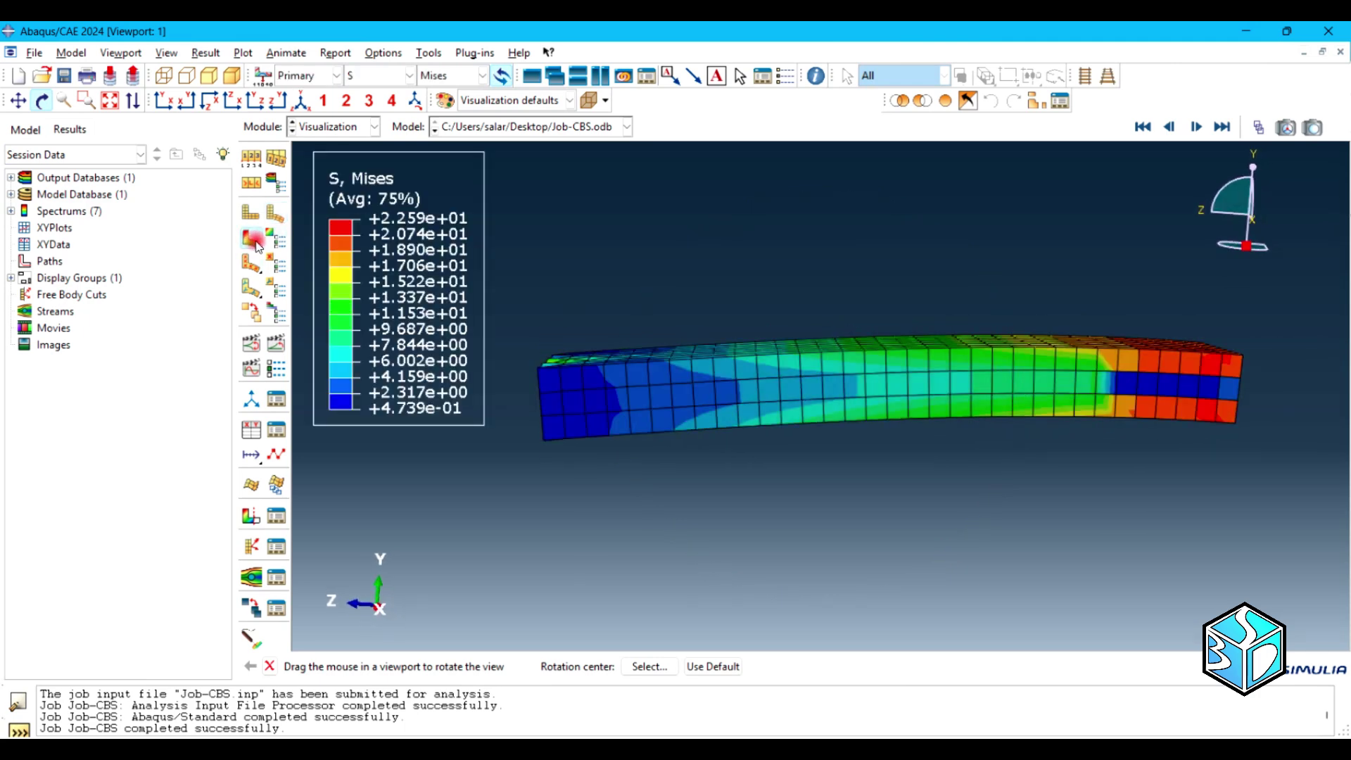
left_click_drag(324, 241, 706, 217)
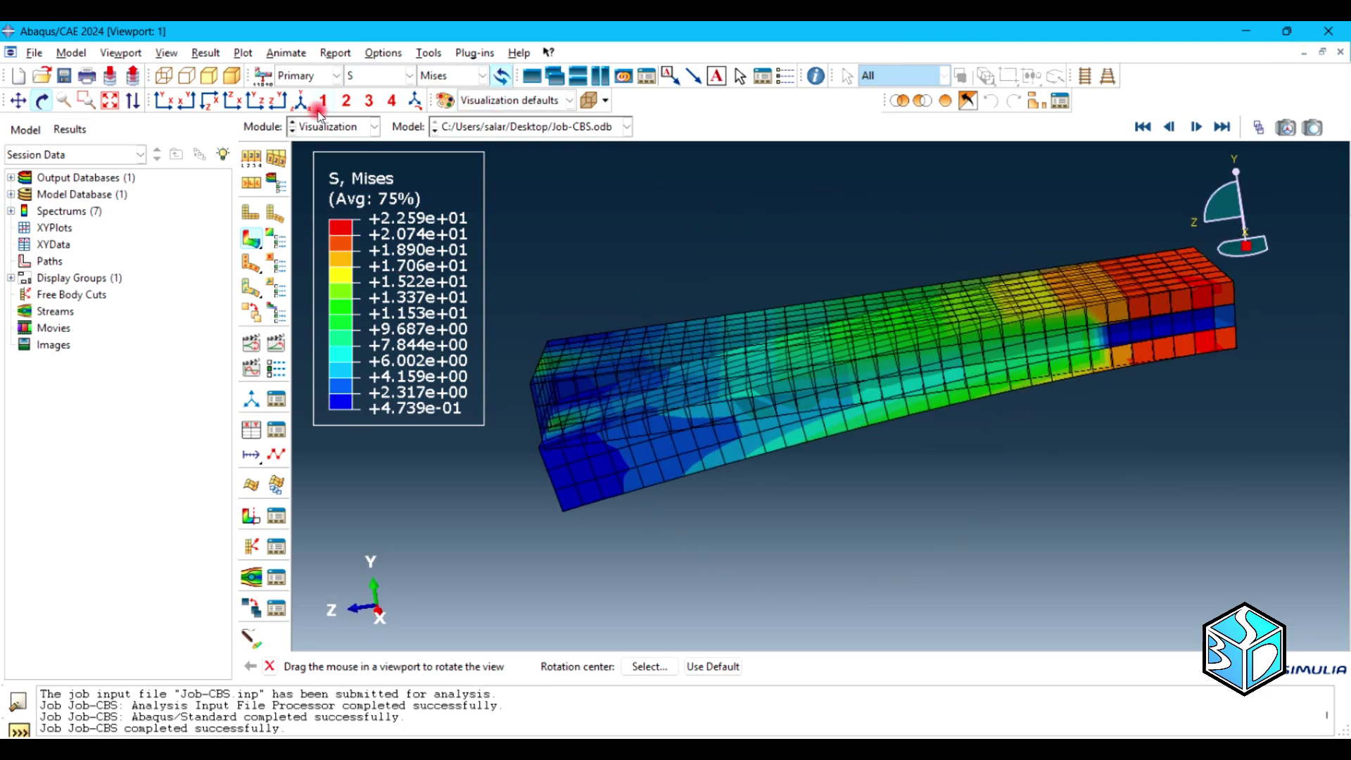
left_click_drag(703, 387, 775, 202)
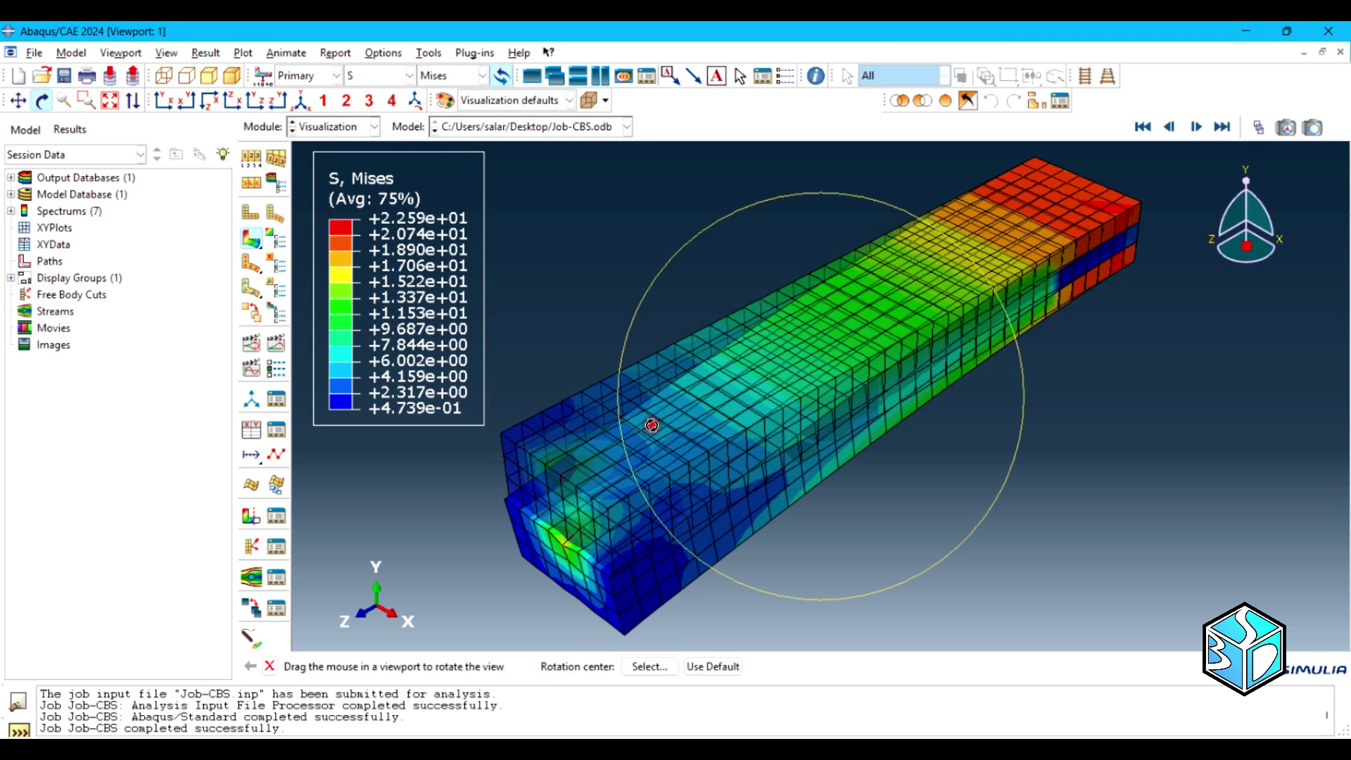